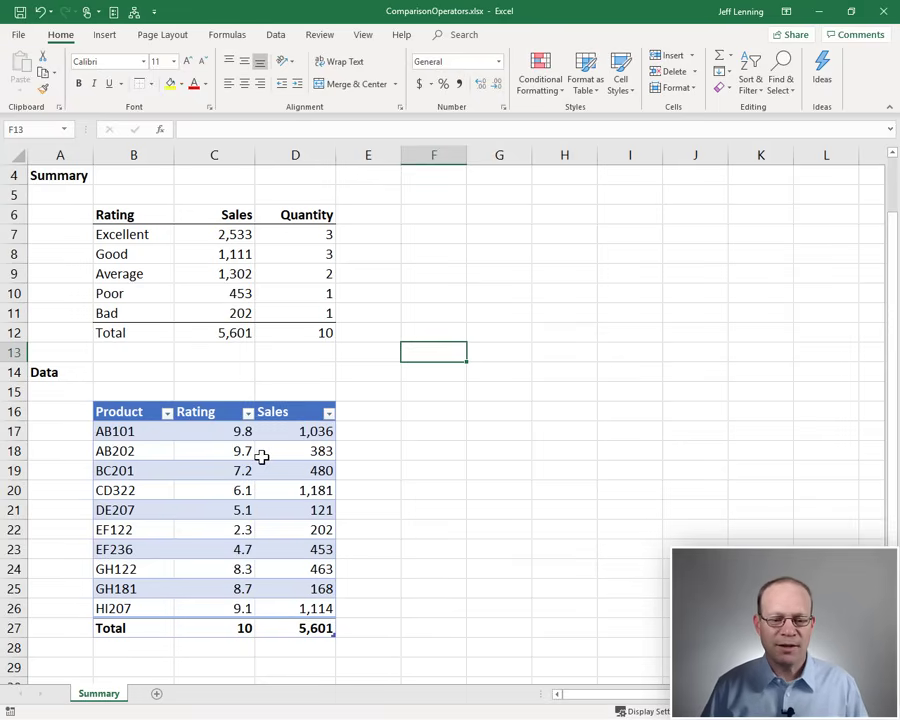
Examine the Product, Rating and Sales columns of the data table
left_click(131, 428)
left_click_drag(131, 431, 141, 606)
left_click(221, 434)
left_click_drag(225, 484, 231, 608)
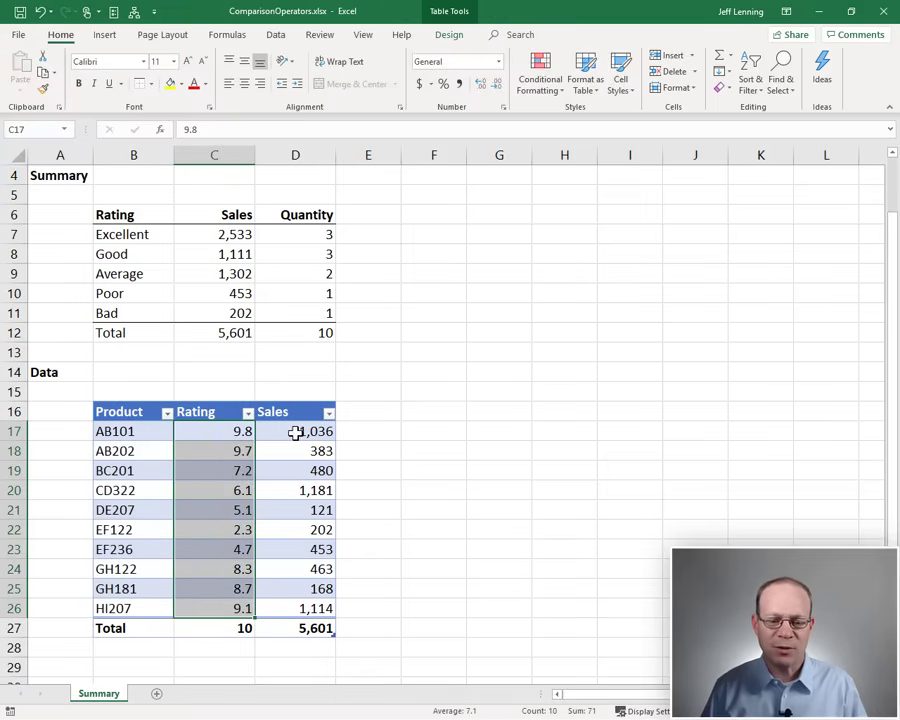
left_click_drag(297, 431, 305, 604)
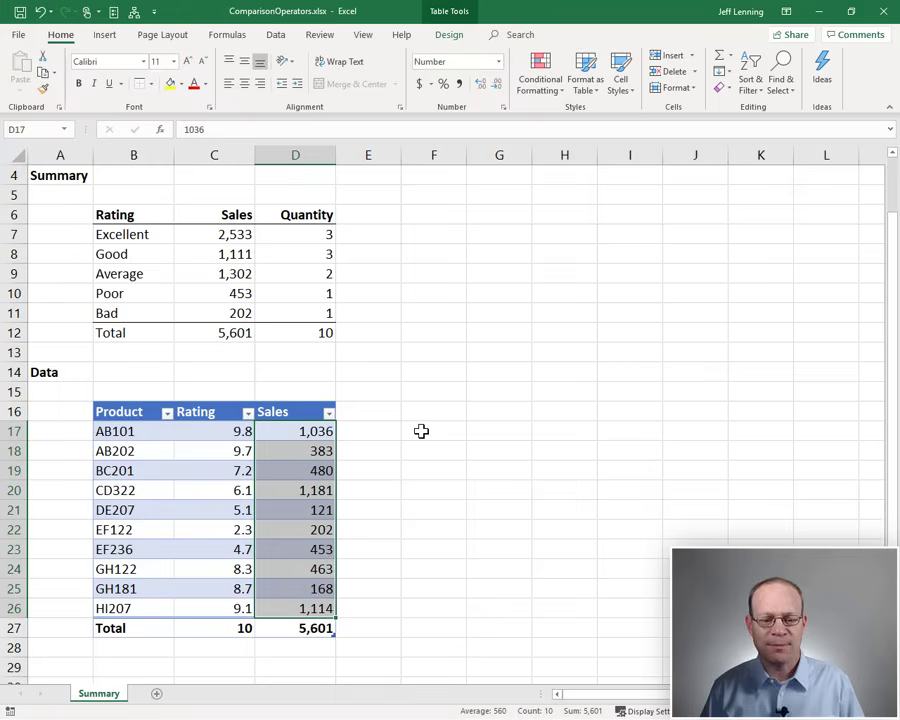
left_click(304, 430)
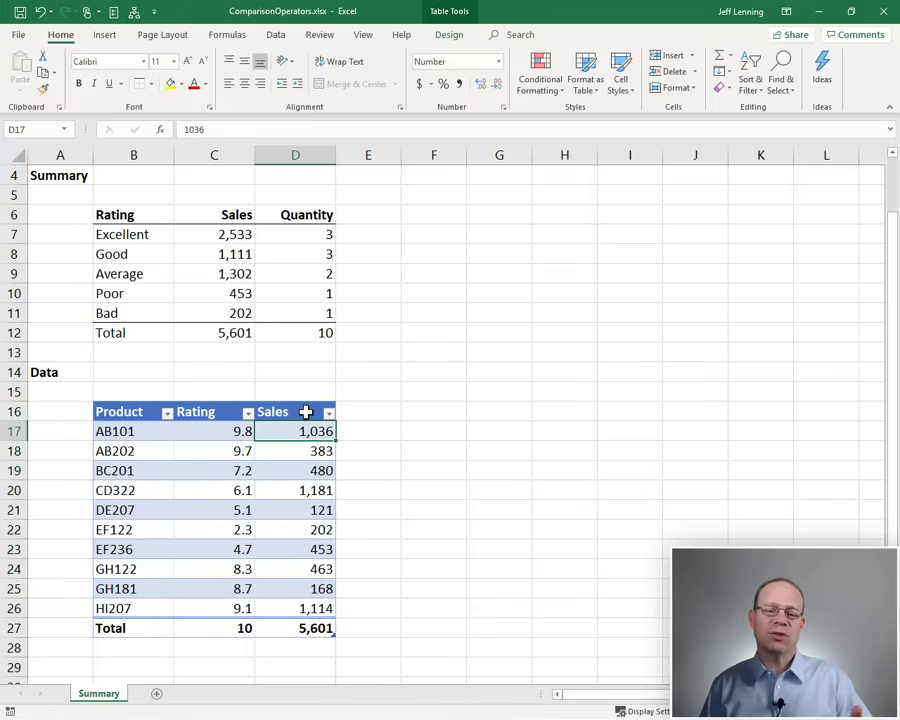
left_click_drag(306, 430, 313, 593)
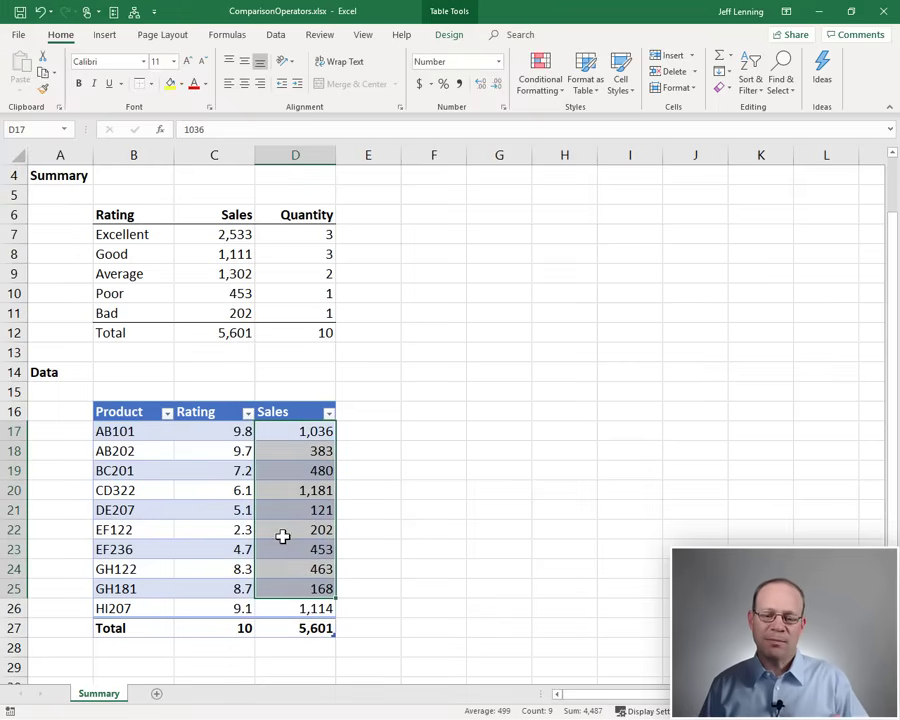
left_click_drag(227, 430, 239, 608)
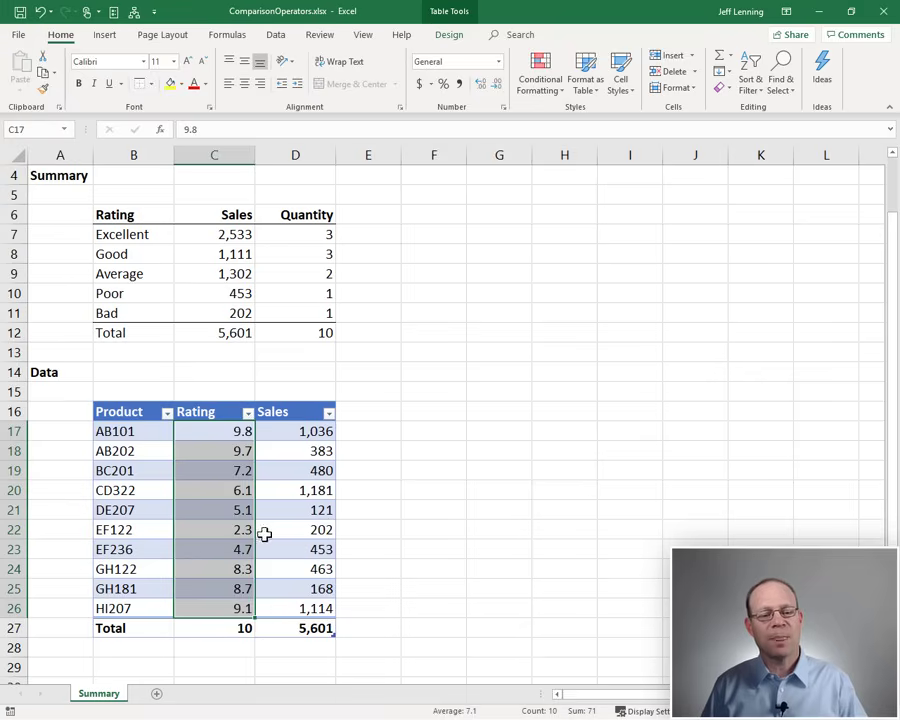
Examine the summary table's sales formulas and its rating labels from Excellent to Bad
left_click(232, 240)
left_click_drag(232, 248, 236, 310)
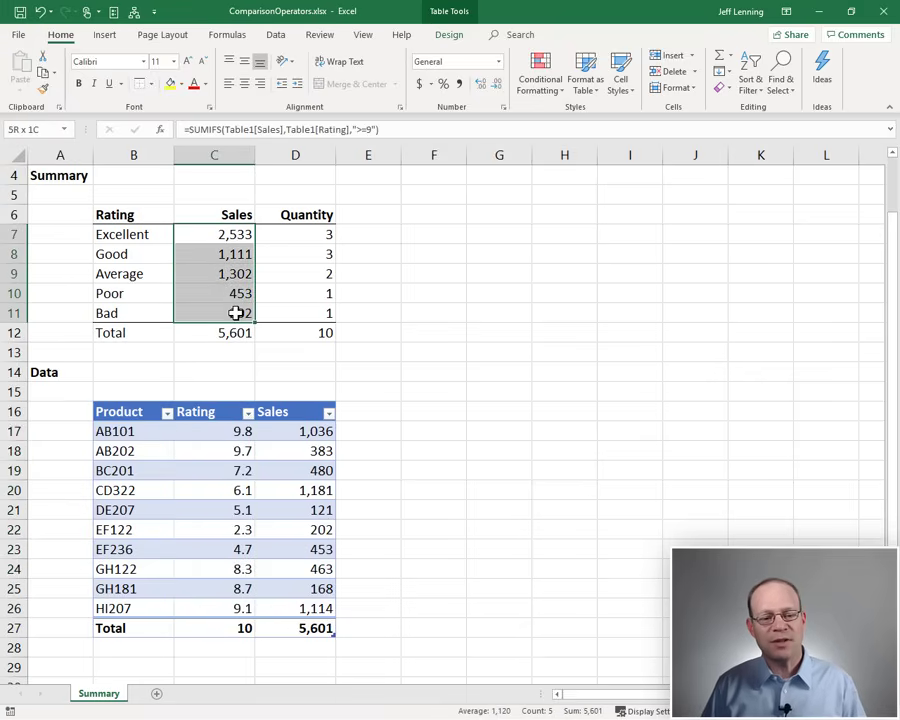
left_click(140, 234)
left_click(136, 254)
left_click(136, 273)
left_click(133, 291)
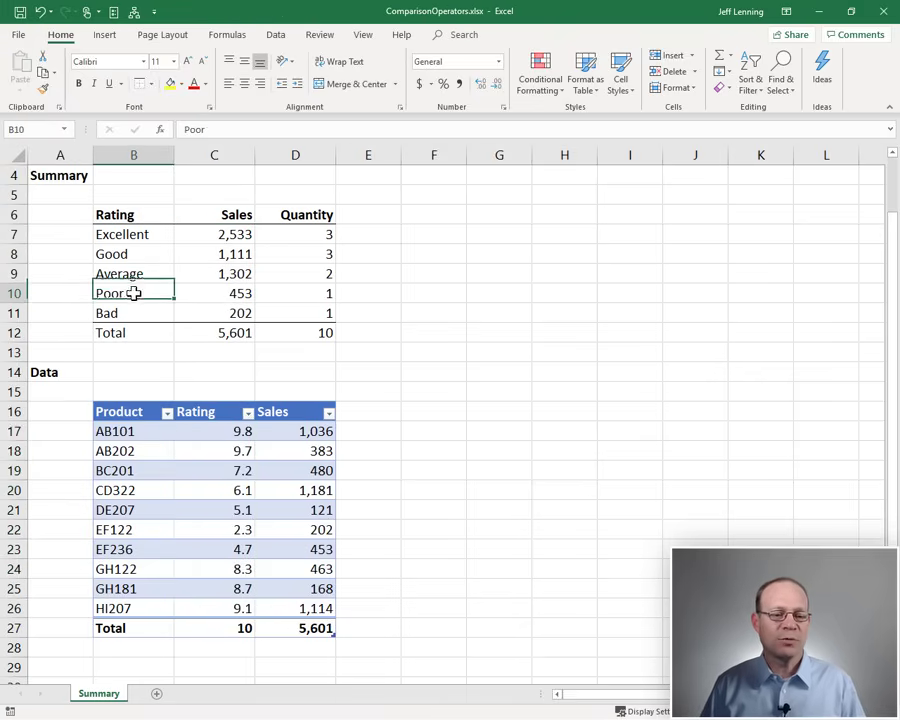
left_click(131, 307)
left_click(143, 235)
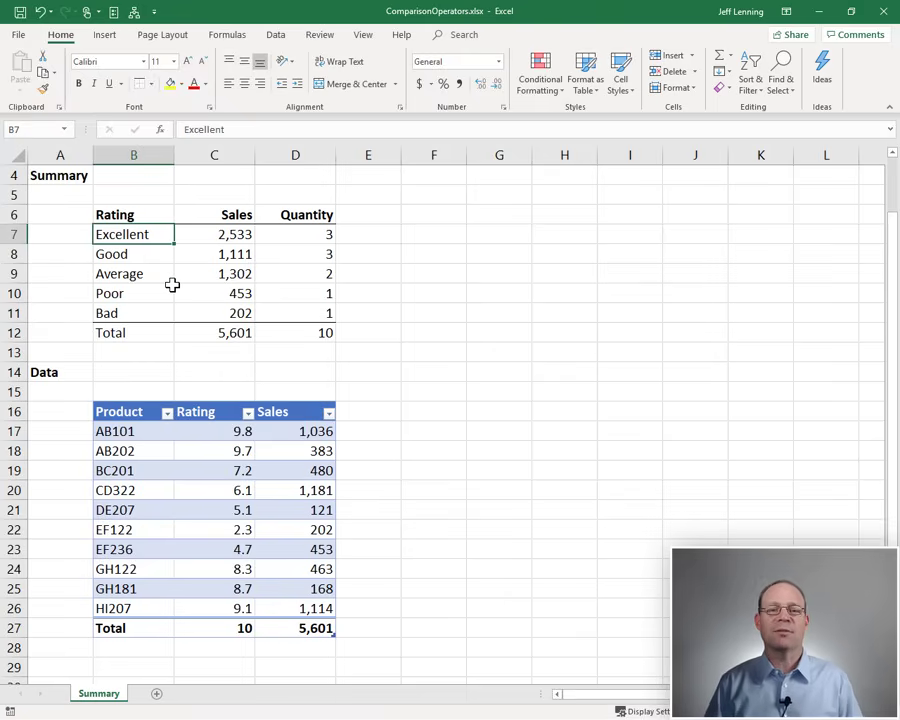
left_click(141, 254)
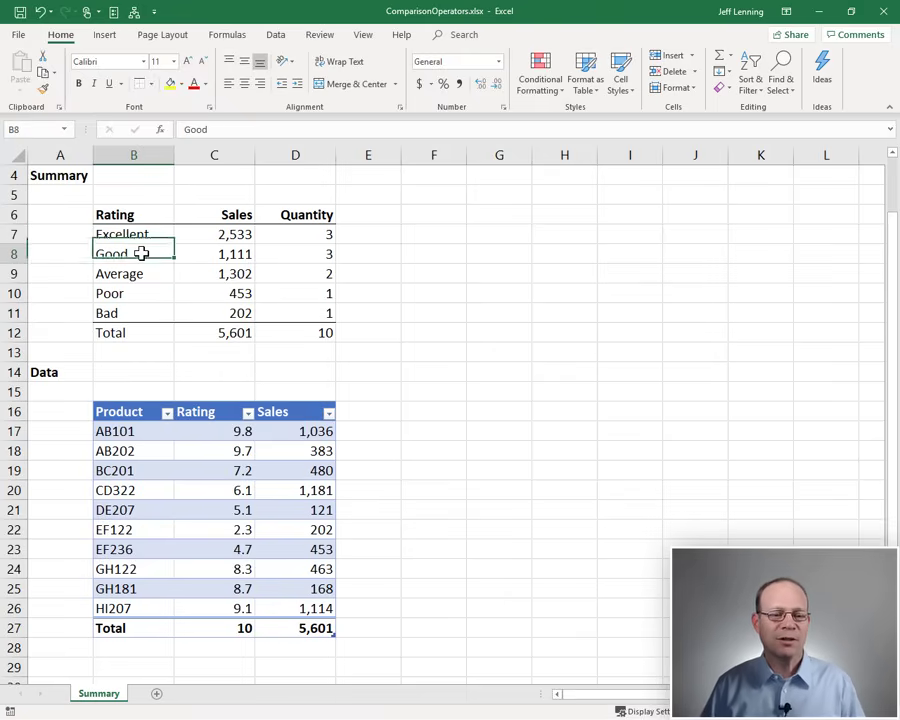
left_click(144, 270)
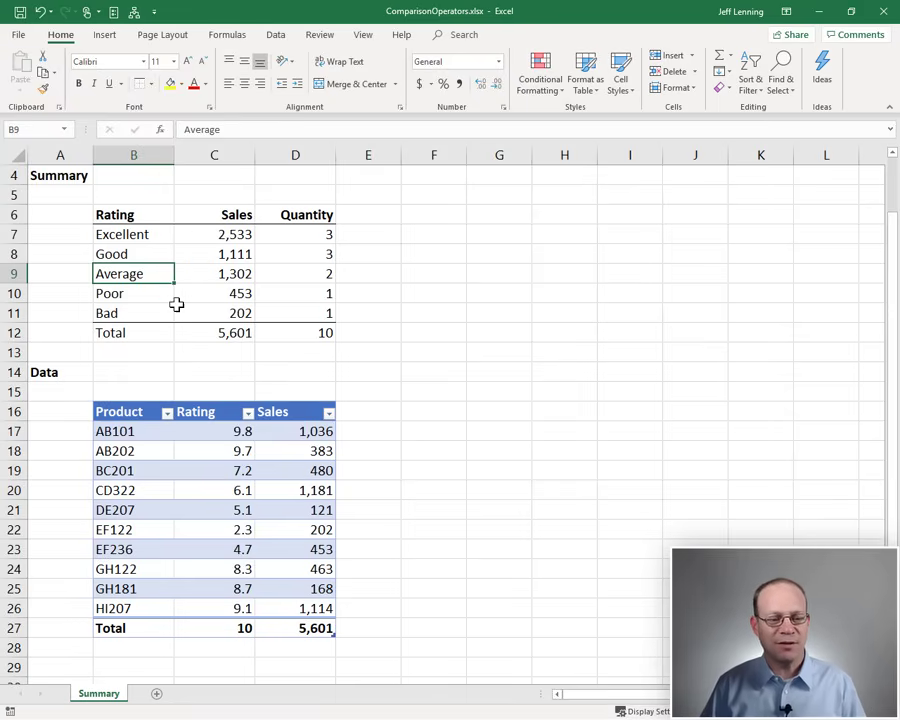
Clear the Sales and Quantity formulas in C7:D11 for the ratings Excellent to Bad
left_click_drag(231, 234, 306, 310)
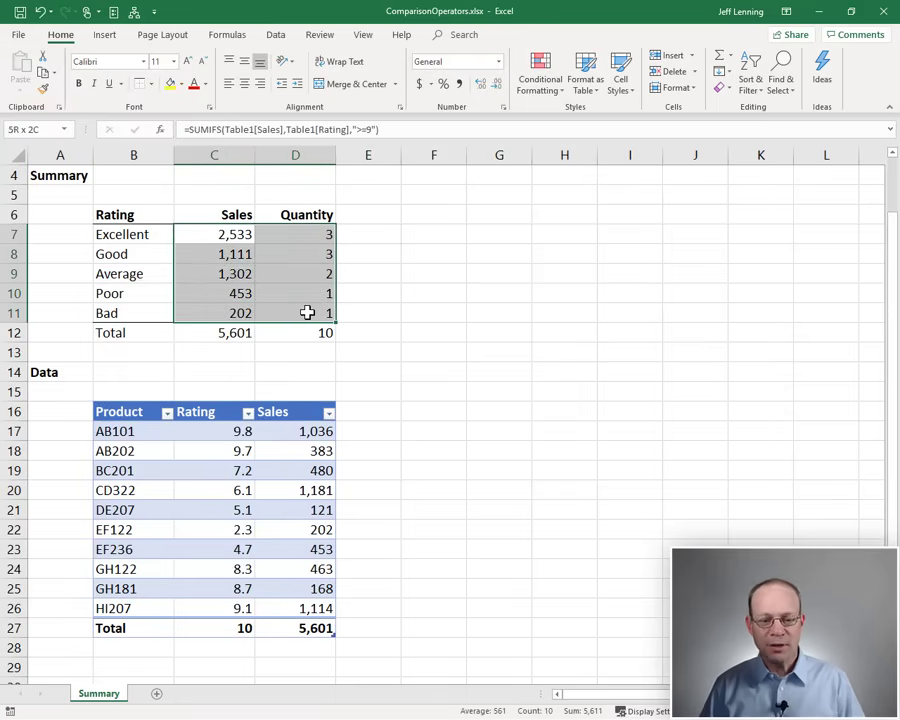
key("Delete")
Enter =SUMIFS(Table1[Sales],Table1[Rating],9) in C7 to sum sales for the Excellent rating
left_click(231, 234)
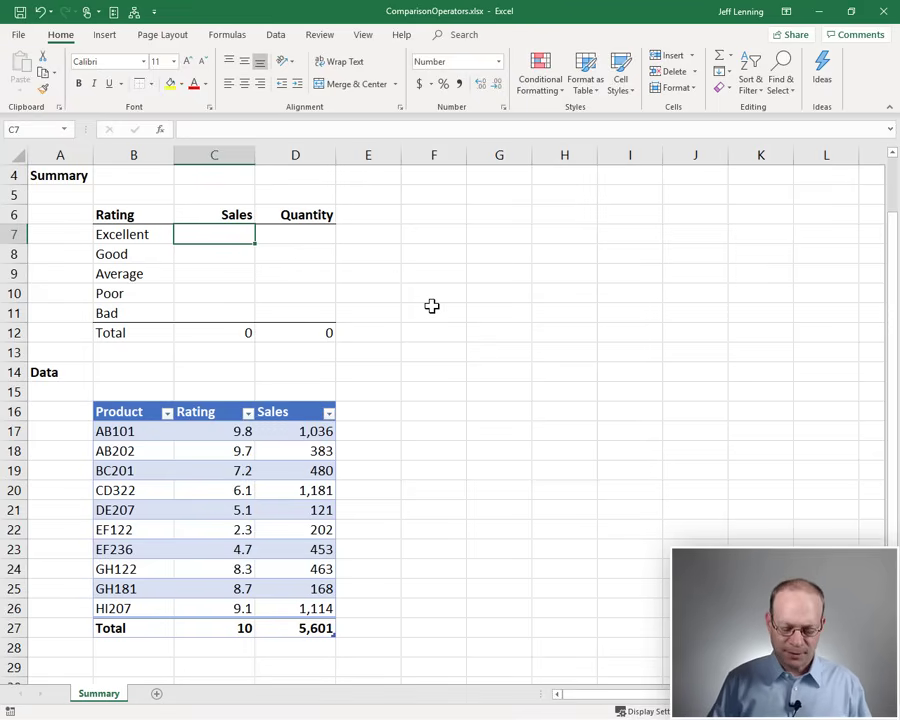
type("=sumifs")
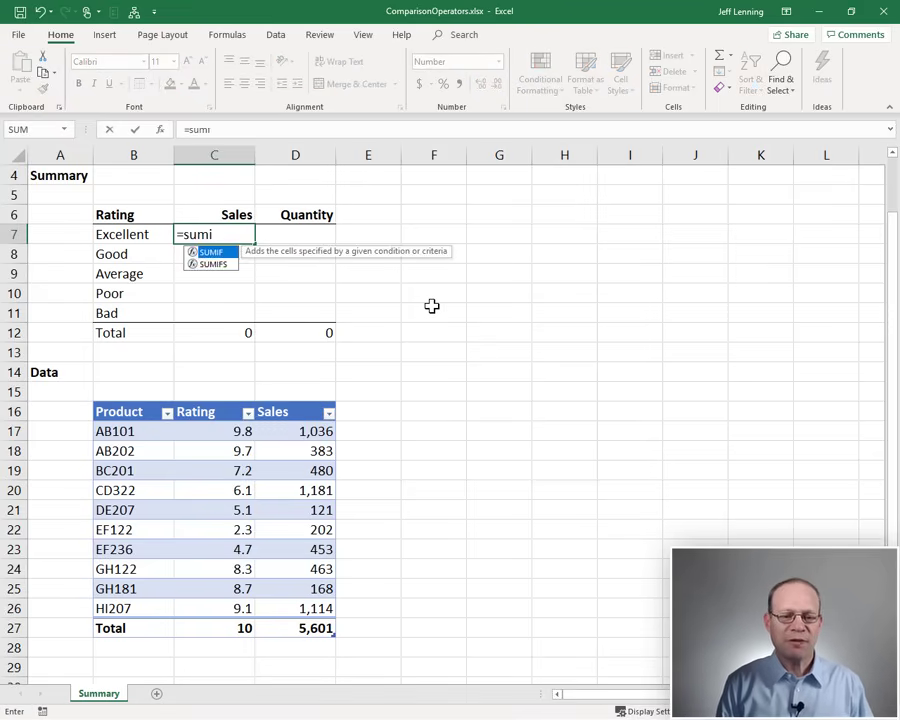
key("Tab")
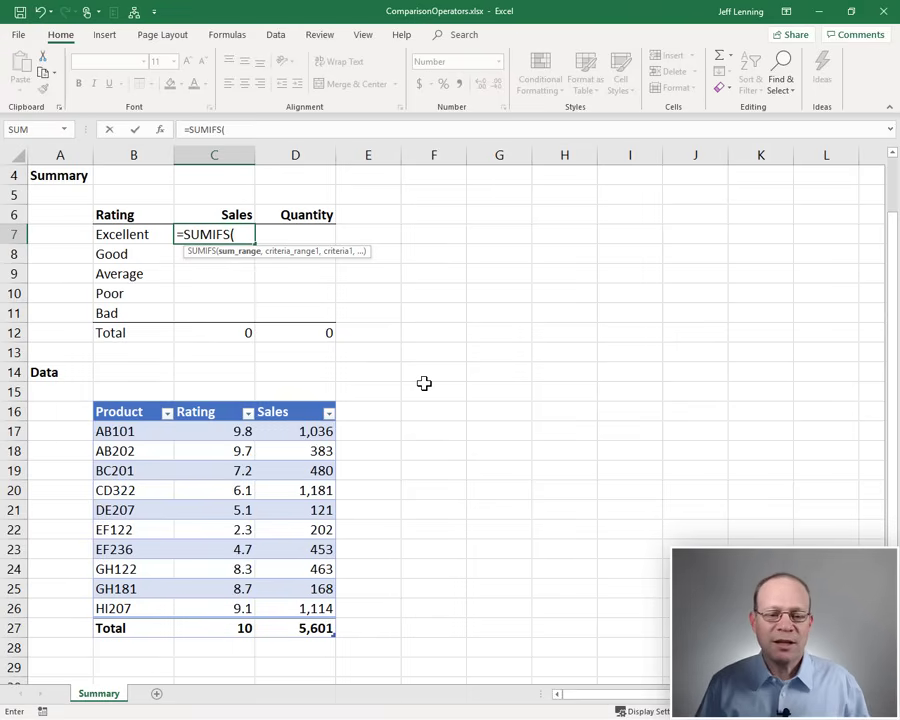
left_click_drag(299, 431, 305, 604)
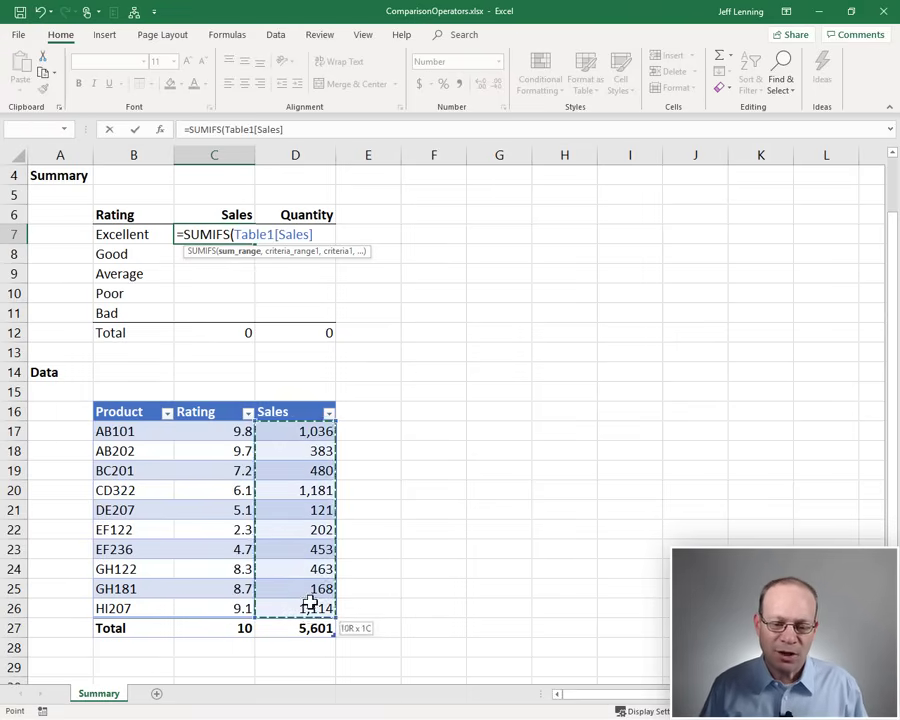
type(",")
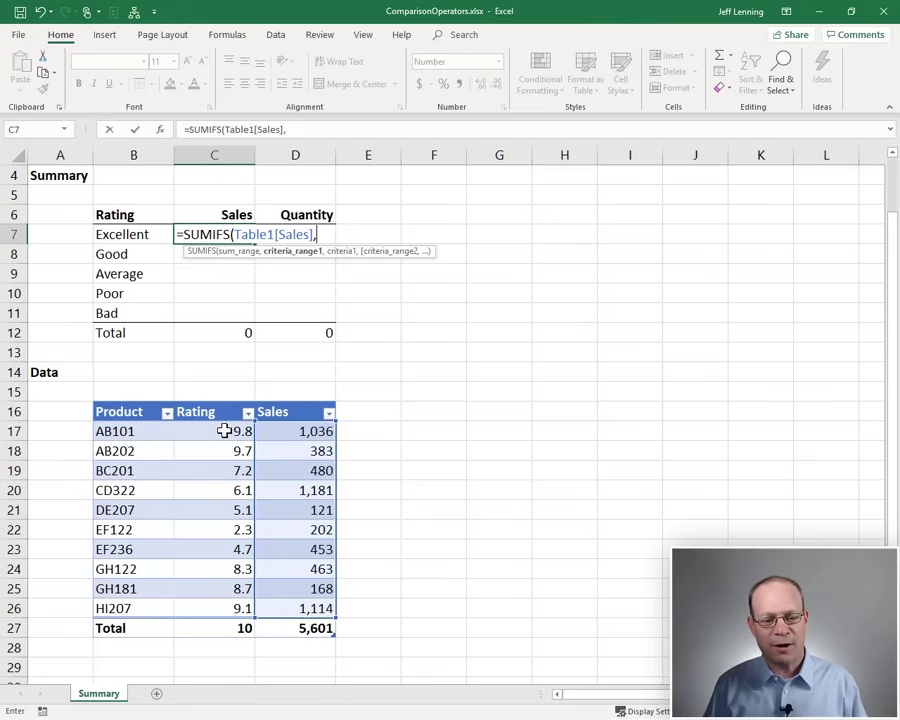
left_click_drag(232, 431, 231, 600)
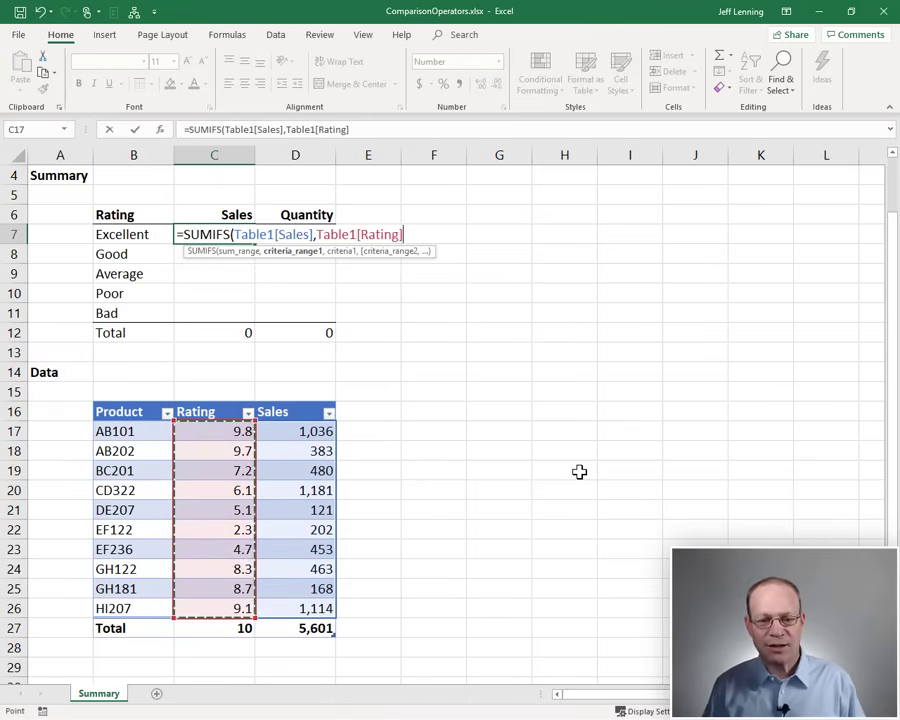
type(",")
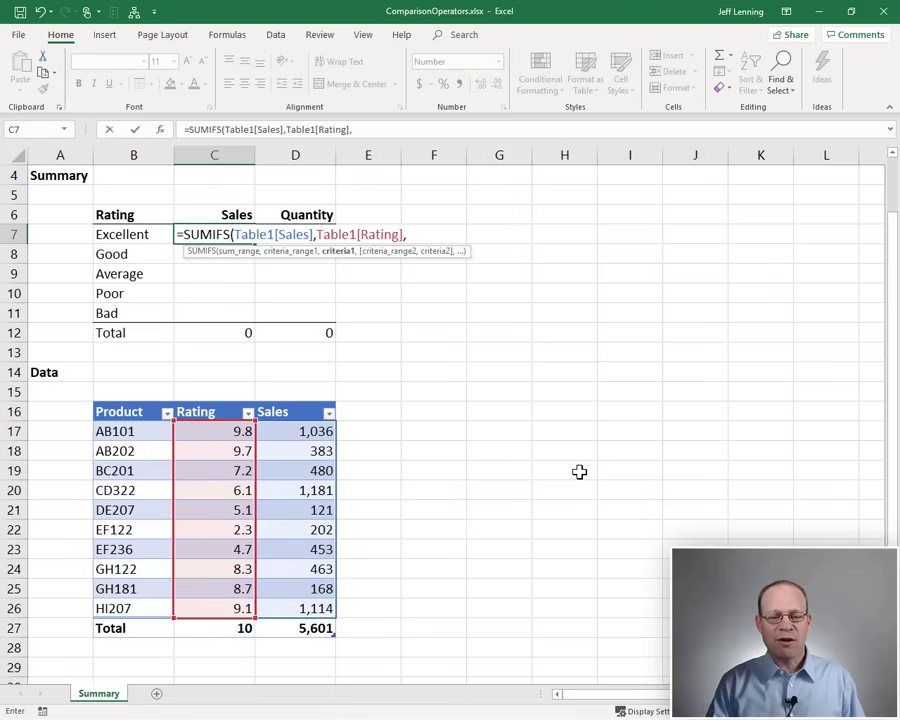
type("9")
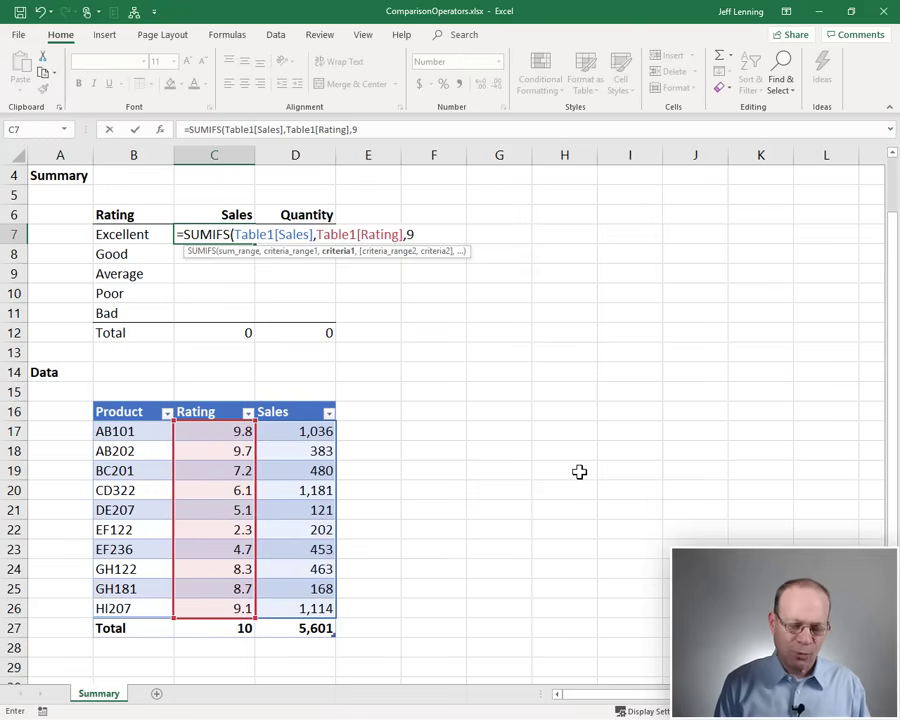
type(")")
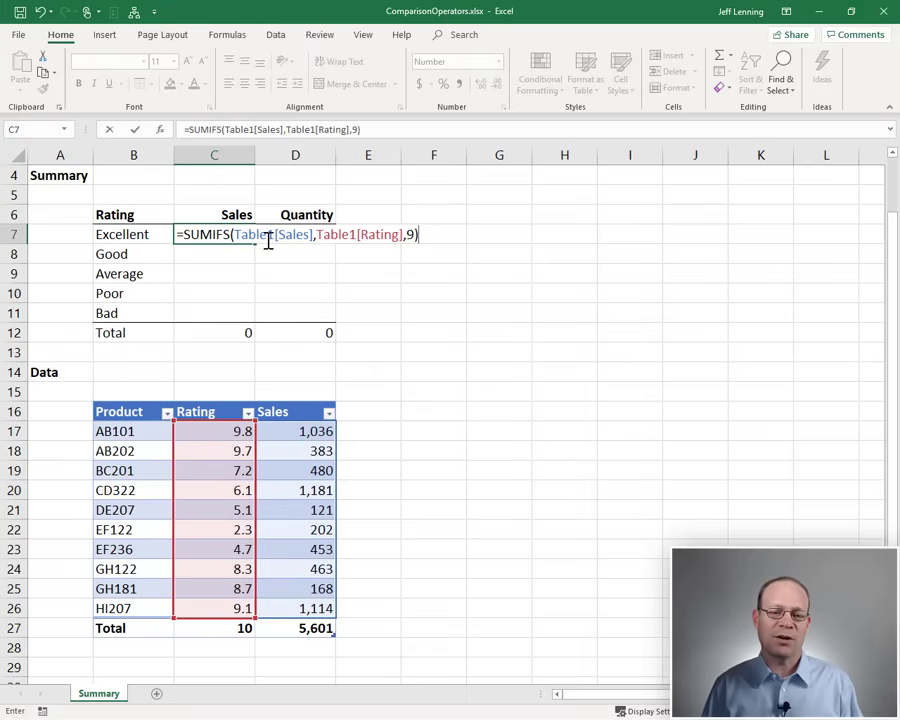
key("Return")
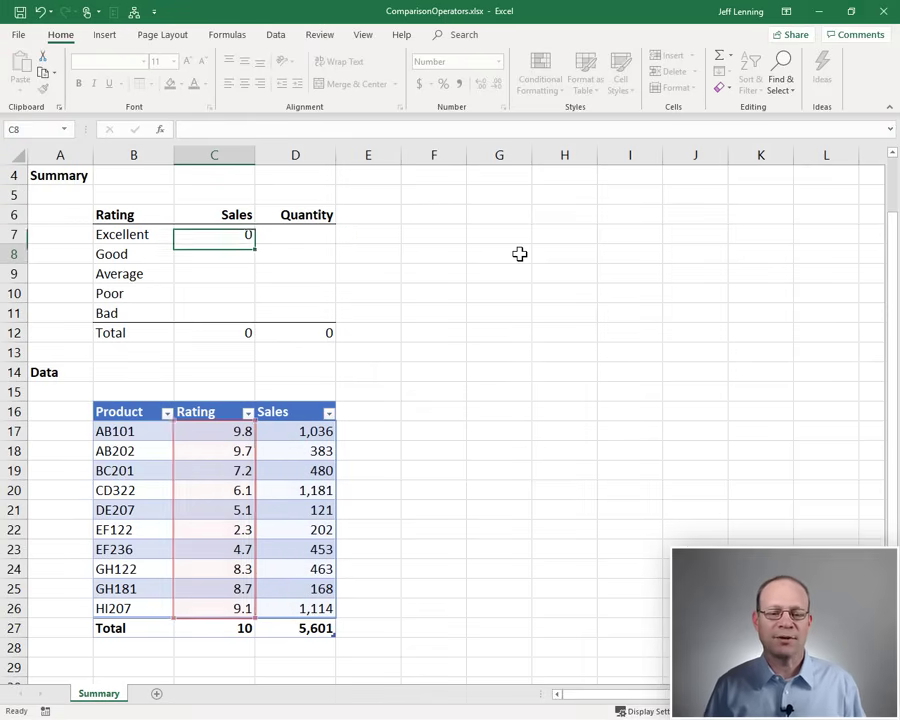
Put the >= operator before the 9 in the criteria argument of the C7 SUMIFS formula
left_click_drag(240, 430, 236, 593)
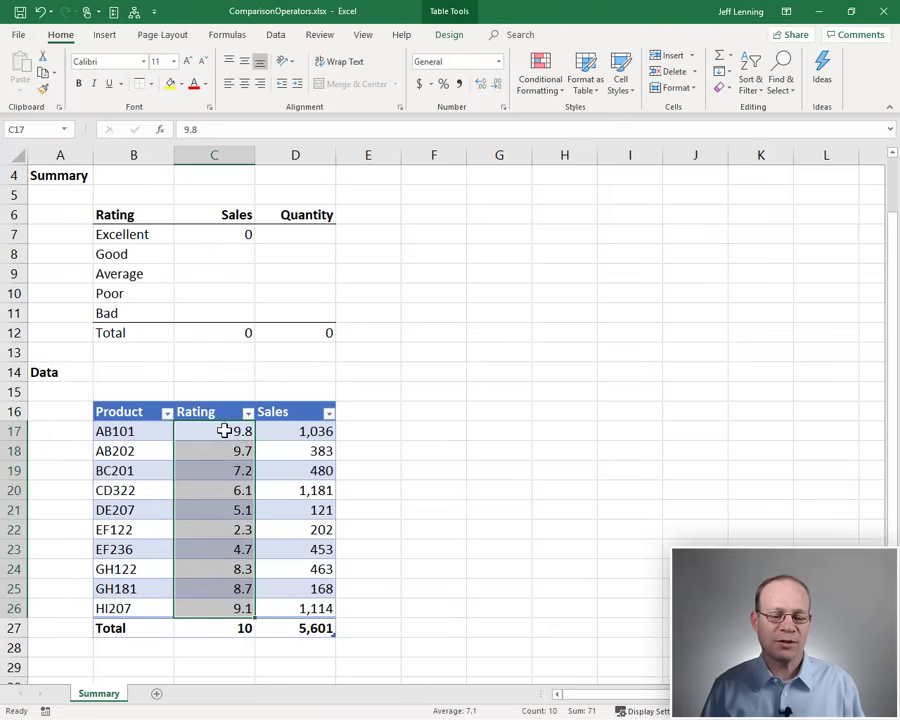
double_click(234, 234)
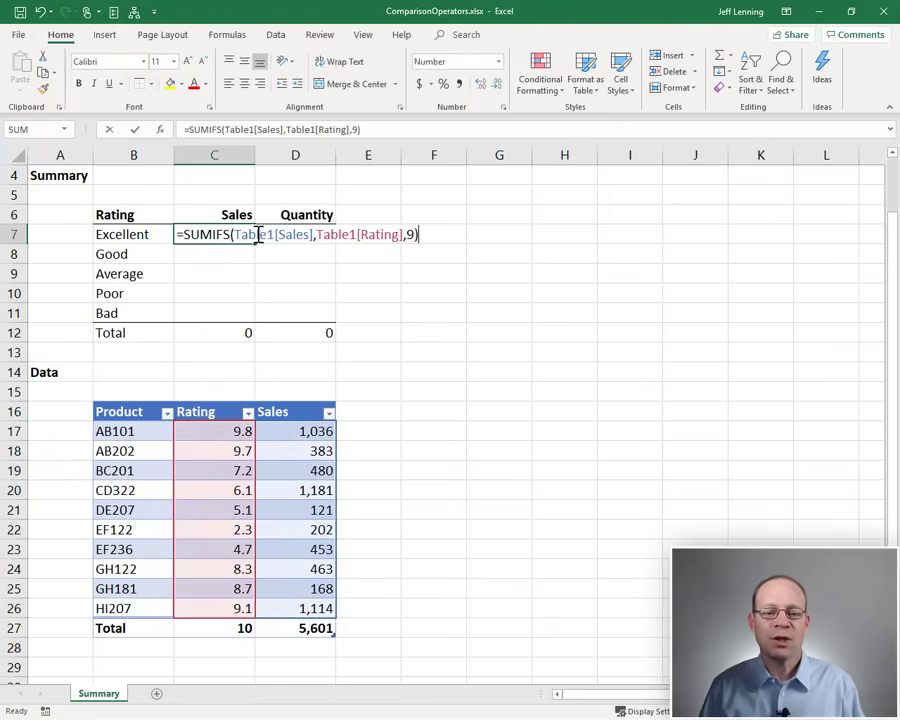
double_click(410, 234)
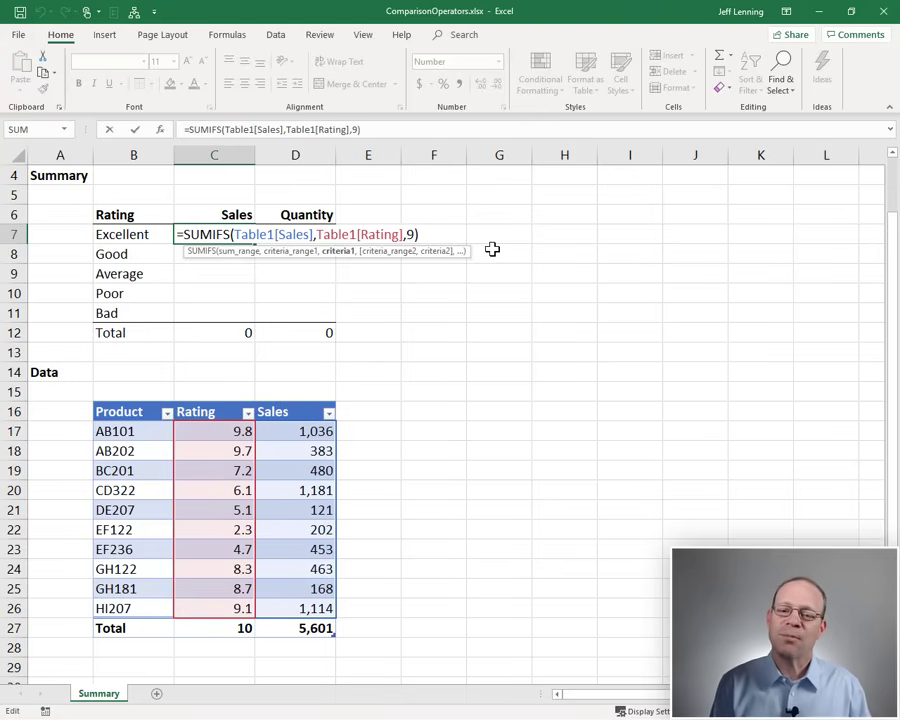
type(">")
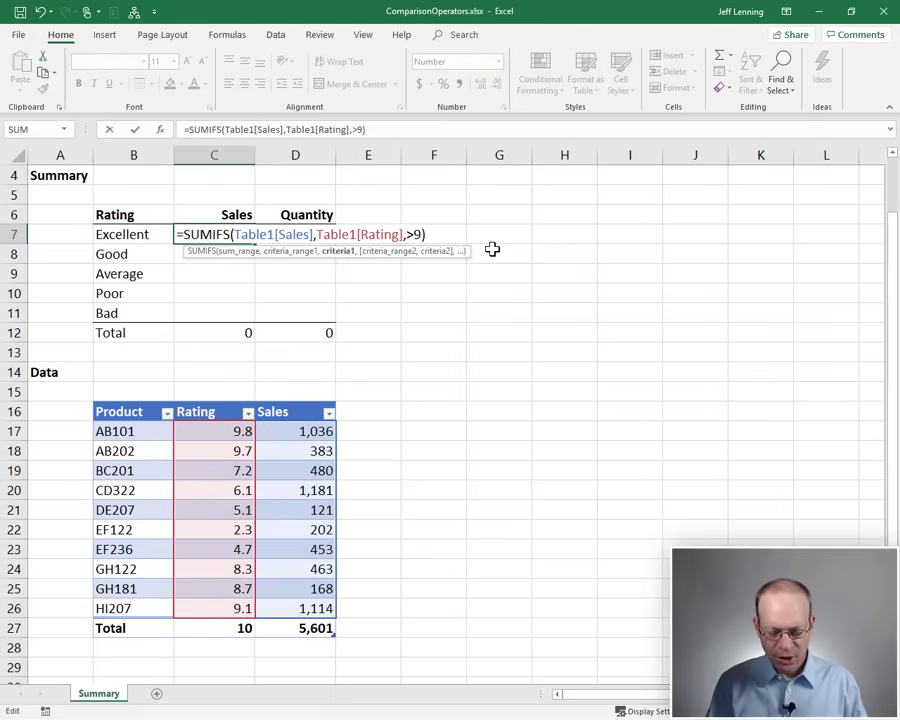
type("=")
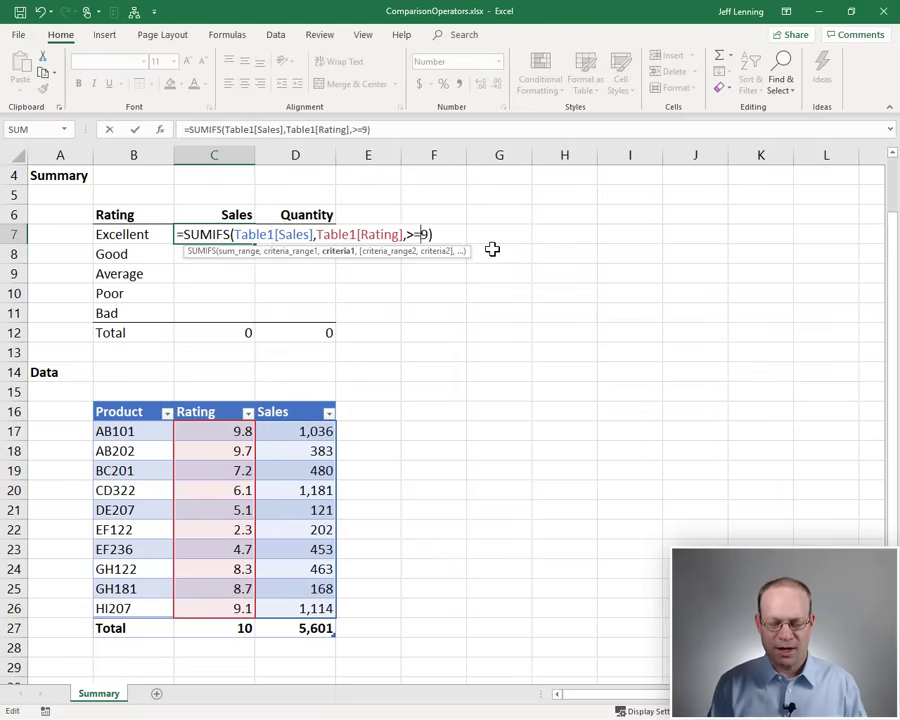
Try the operators < and <= in the C7 criterion, restore >=, and try to commit the formula with the criterion unquoted
key("BackSpace")
key("BackSpace")
type("<")
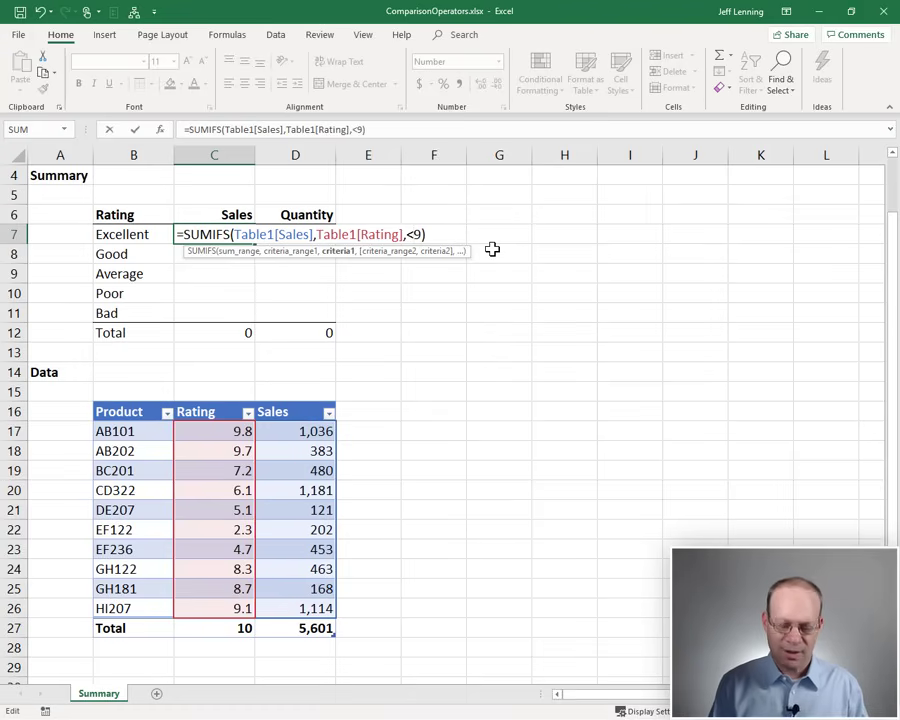
key("BackSpace")
type("<=")
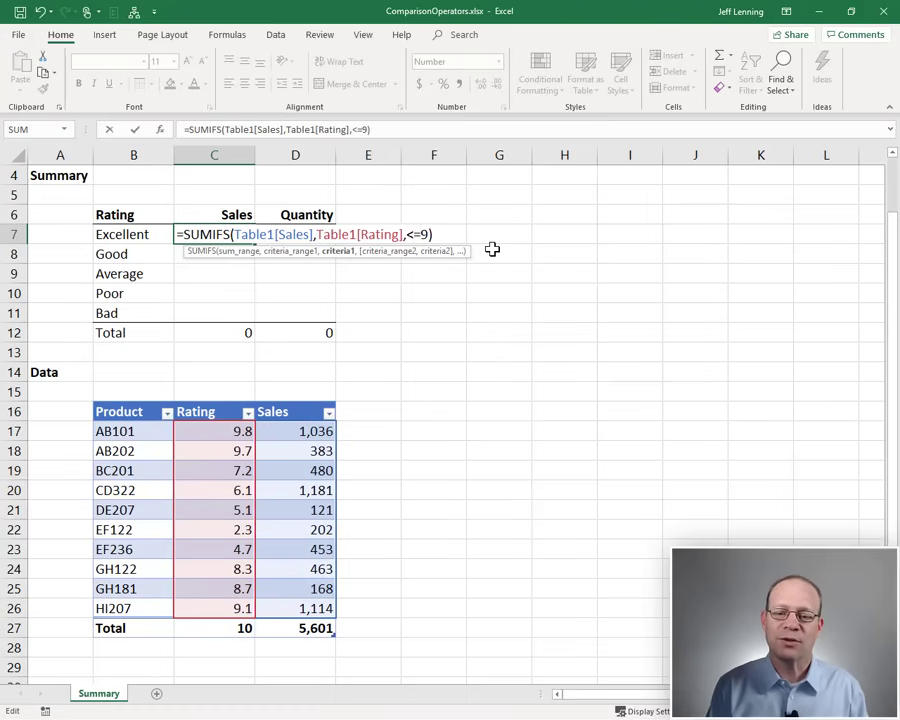
key("BackSpace")
key("BackSpace")
type(">=")
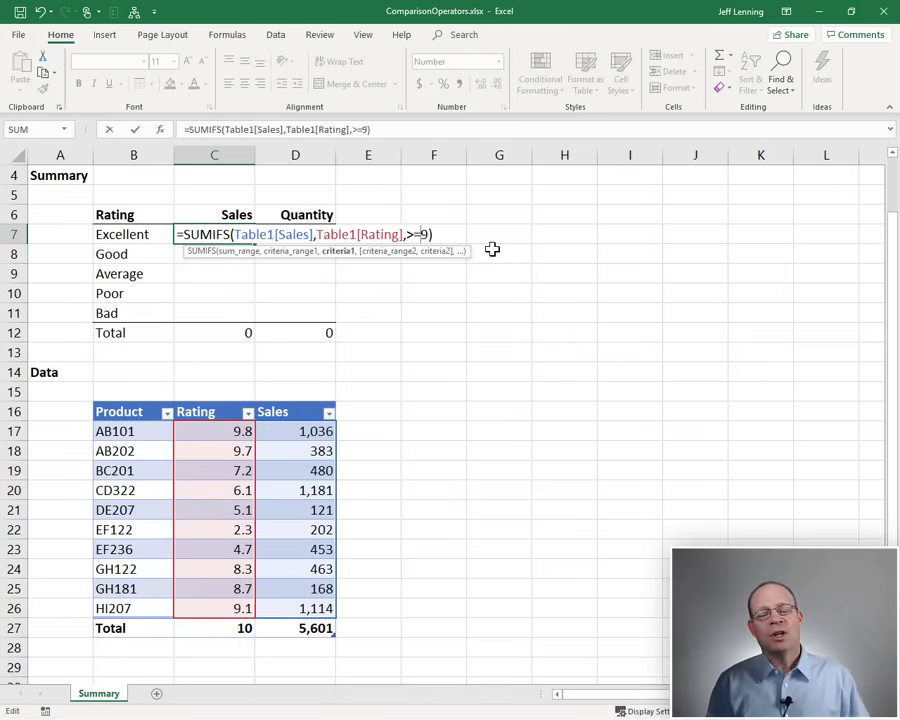
key("Return")
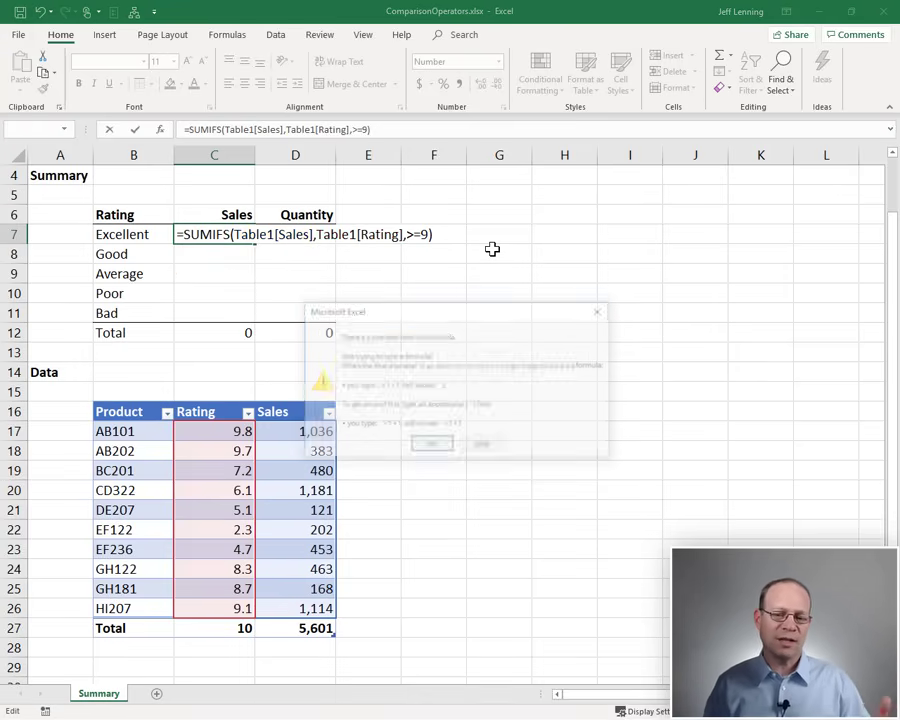
key("Return")
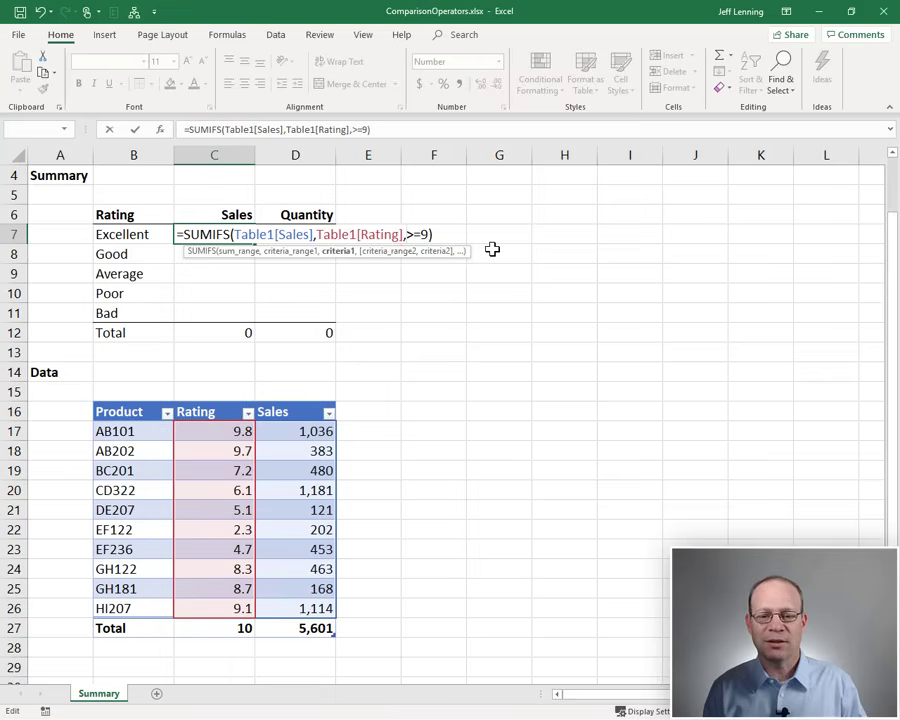
Enclose the criterion in double quotes as ">=9" and commit the SUMIFS formula in C7
type("\"")
key("Right")
key("Right")
key("Right")
type("\">=9")
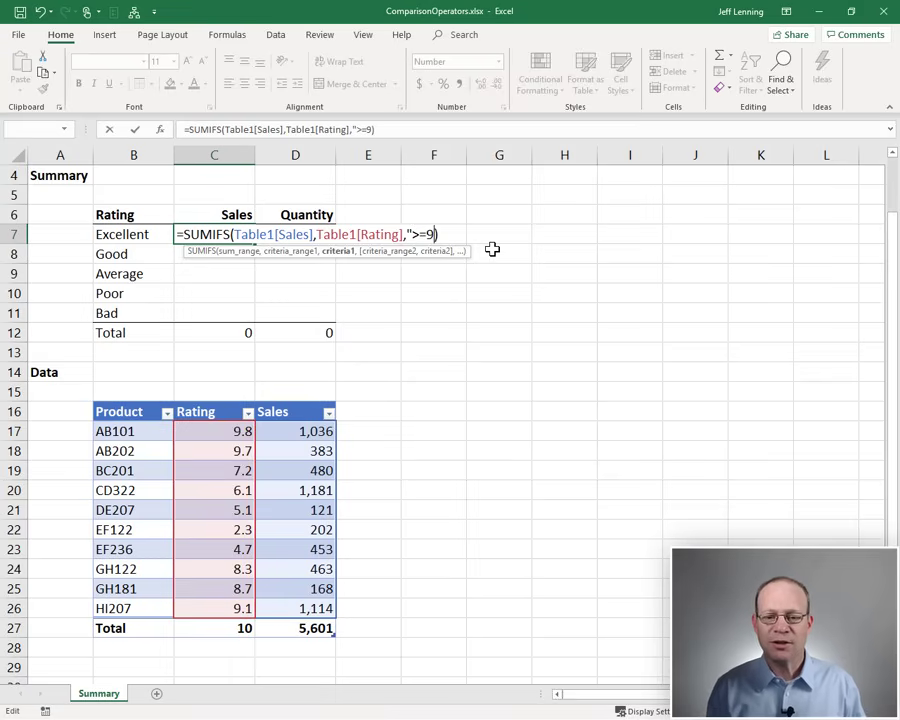
type("\"")
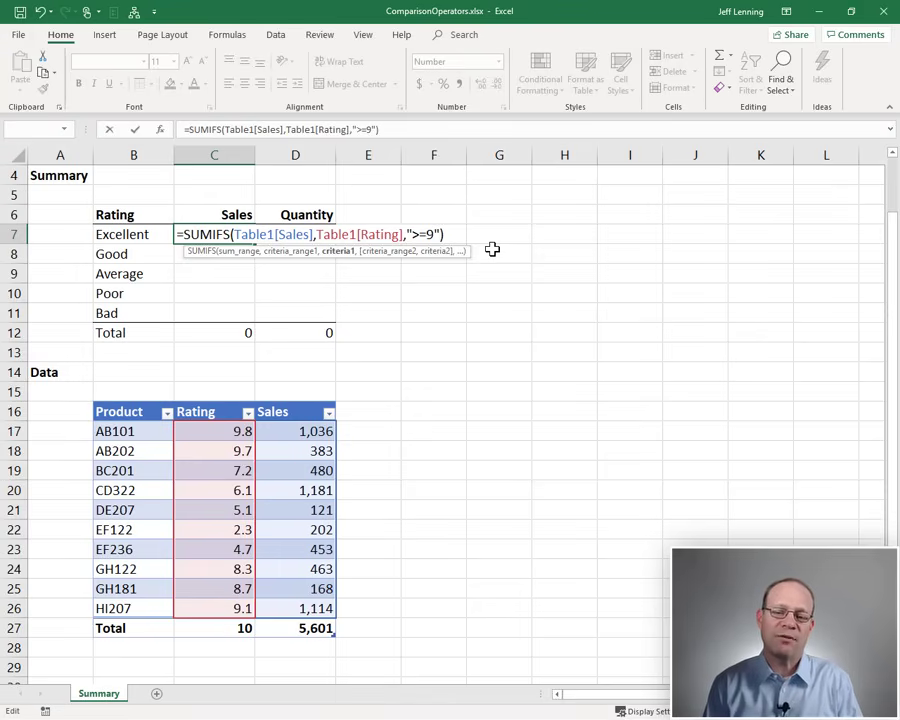
key("Return")
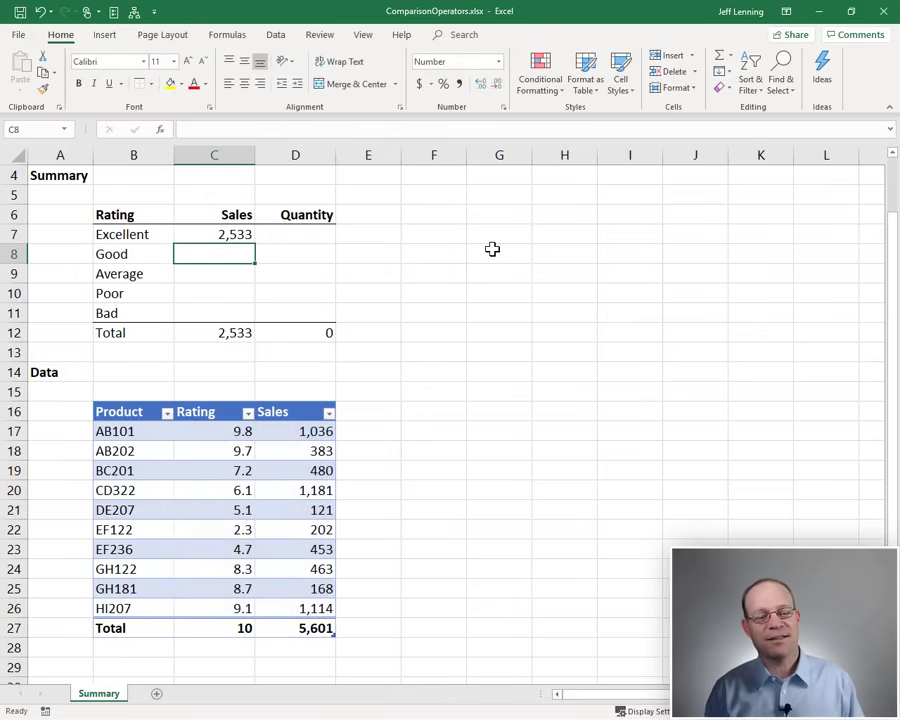
key("Up")
key("Down")
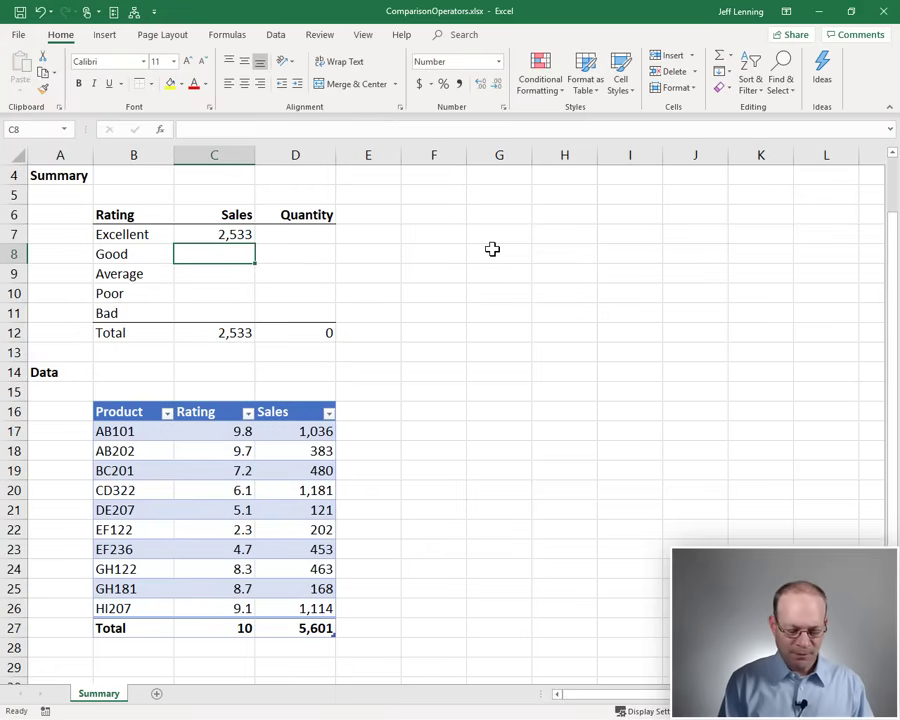
Start a SUMIFS formula in C8 for the Good rating with sum range Table1[Sales], criteria range Table1[Rating] and criterion ">=7"
type("=sumifs")
key("Tab")
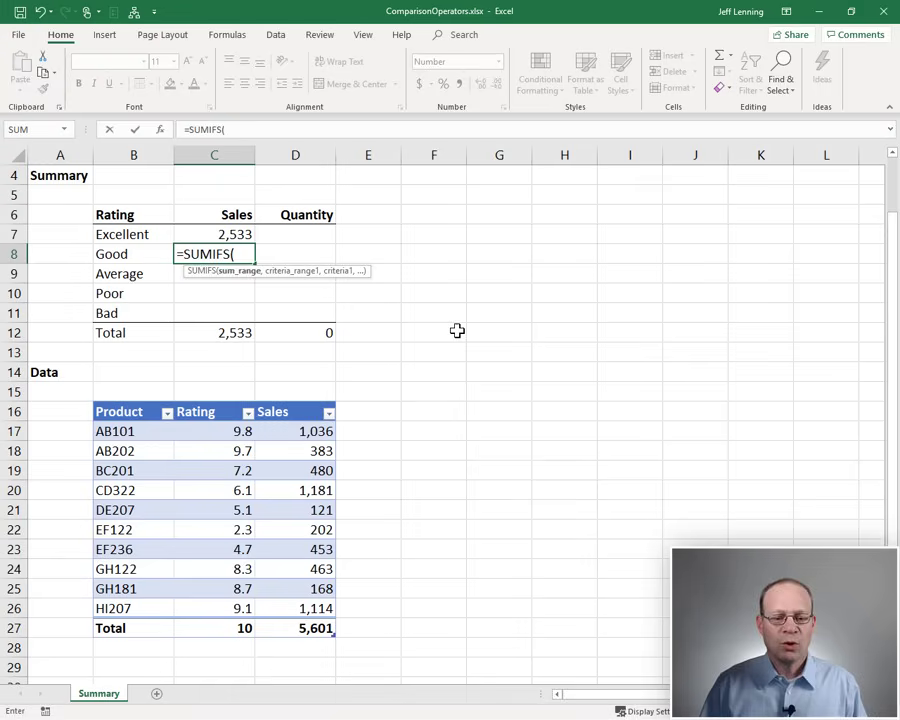
left_click_drag(301, 431, 312, 608)
type(",")
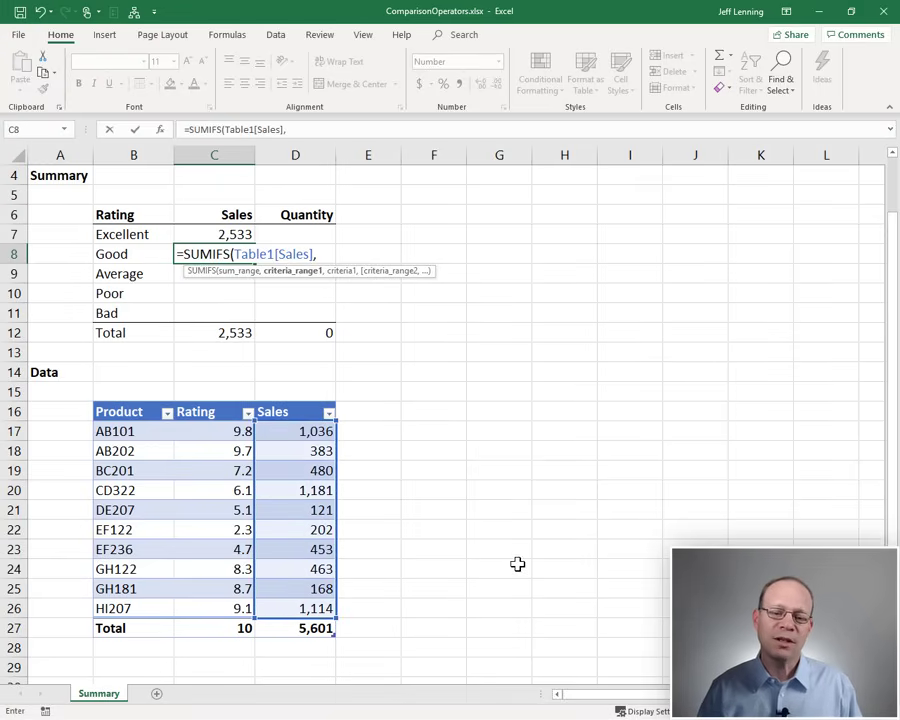
left_click_drag(215, 431, 222, 609)
type(",")
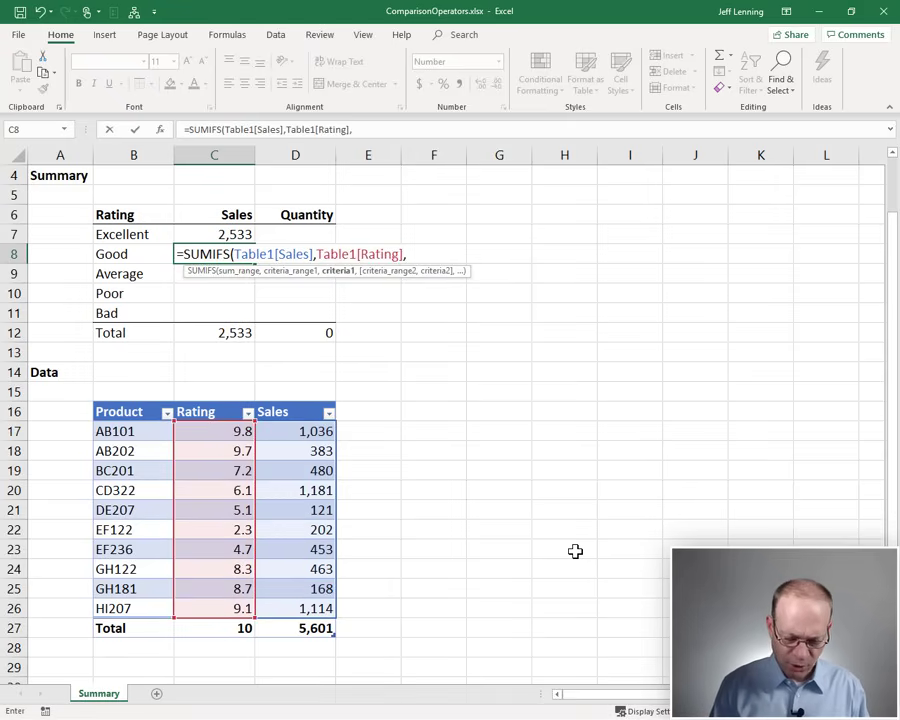
type("\">")
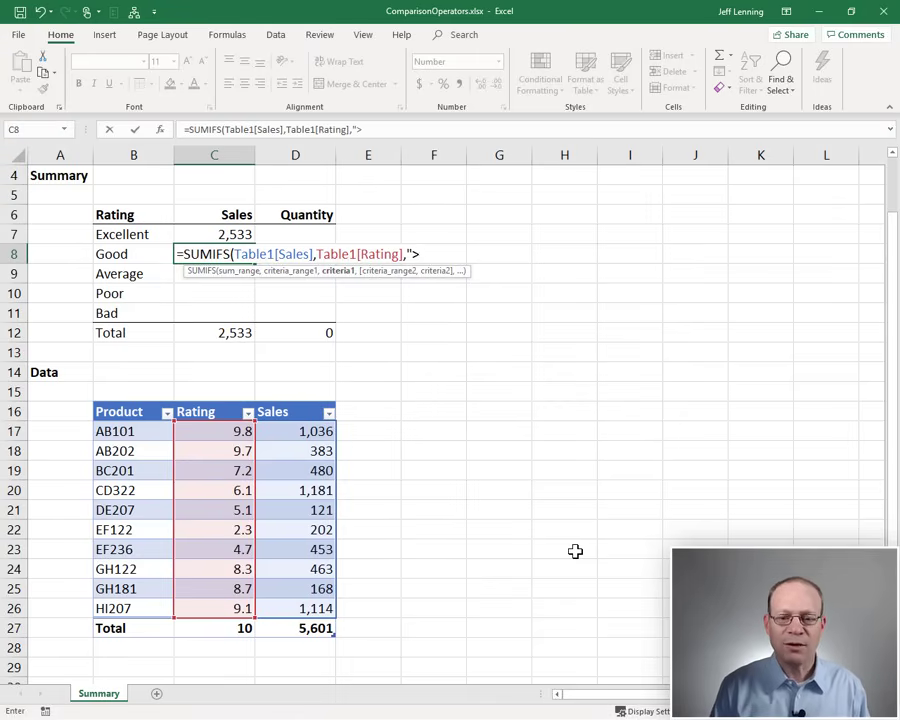
type("=7")
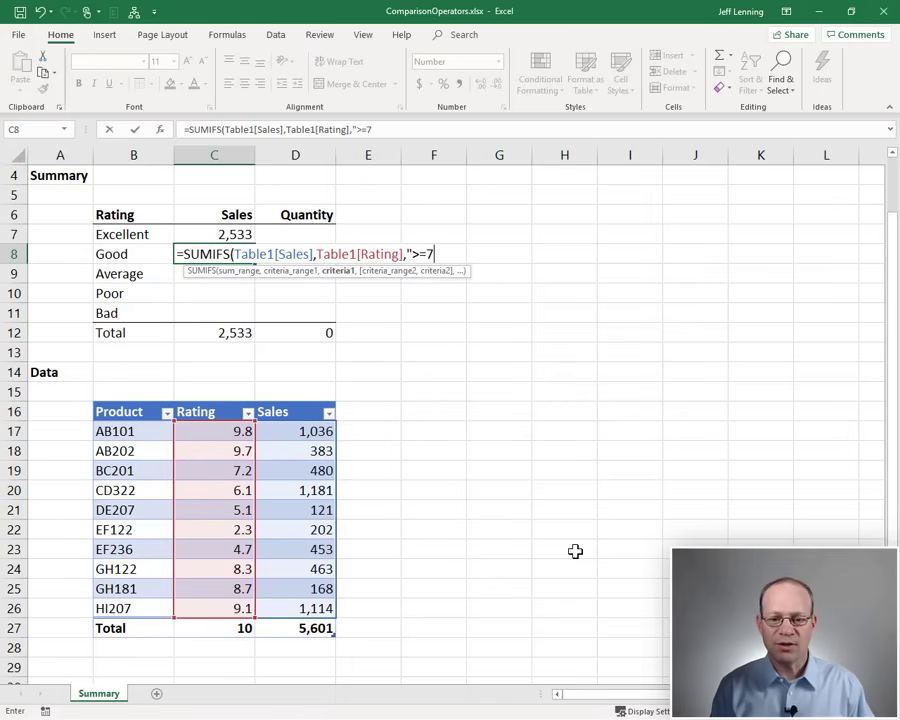
type("\",")
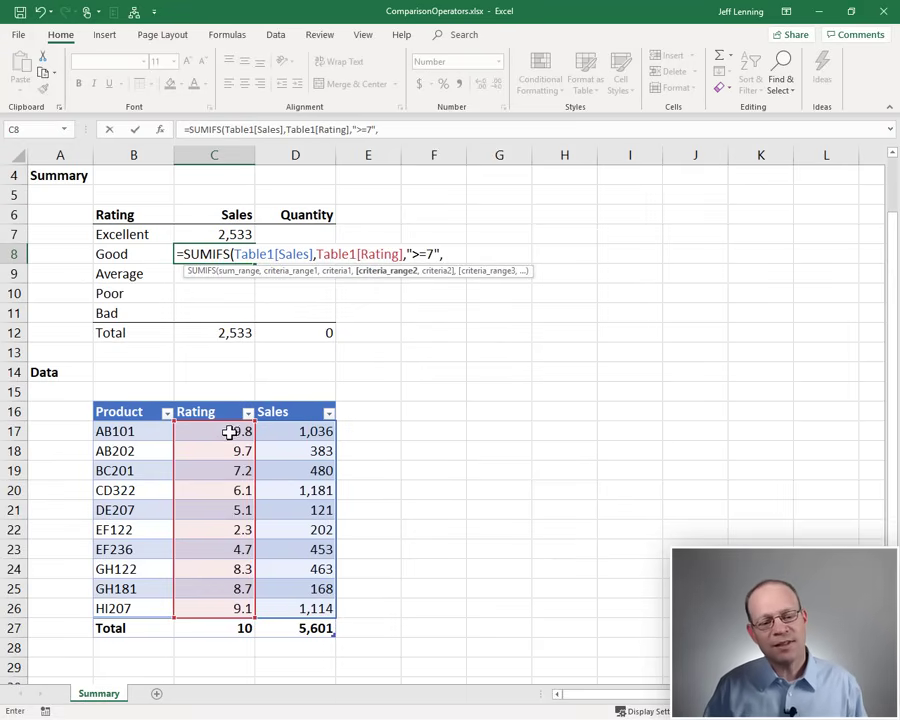
Add Table1[Rating] with the criterion "<9" as the second condition of the C8 SUMIFS formula and commit it
left_click_drag(234, 428, 235, 605)
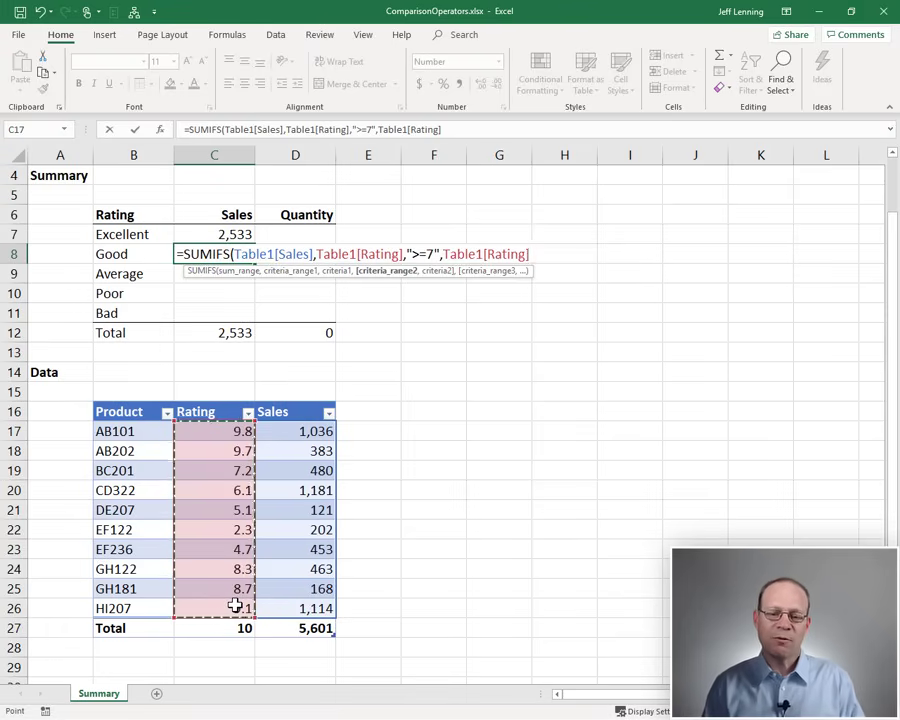
type(",\"<")
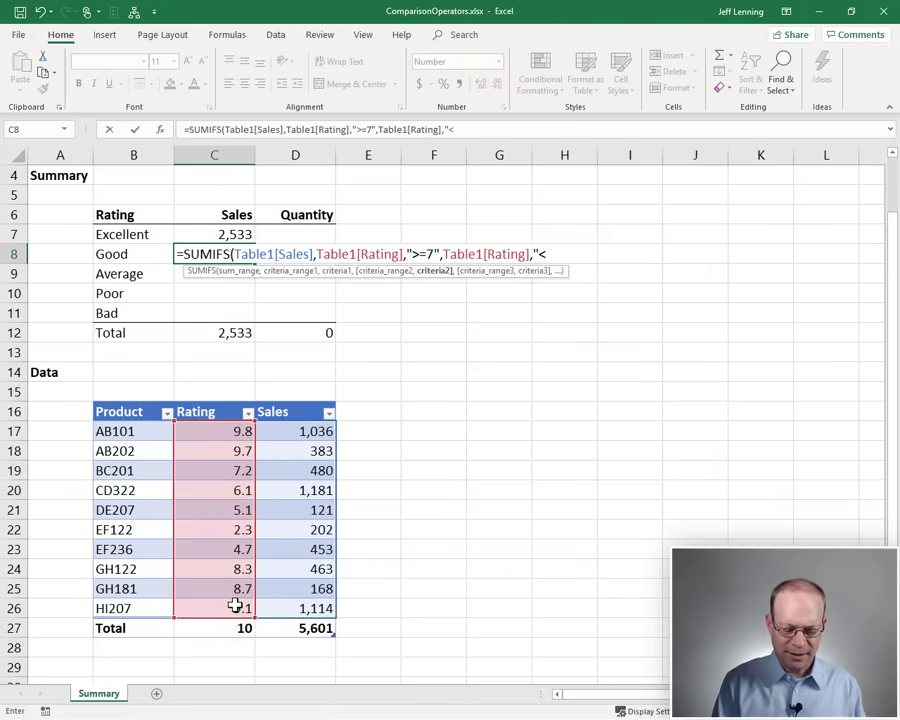
type("9\")")
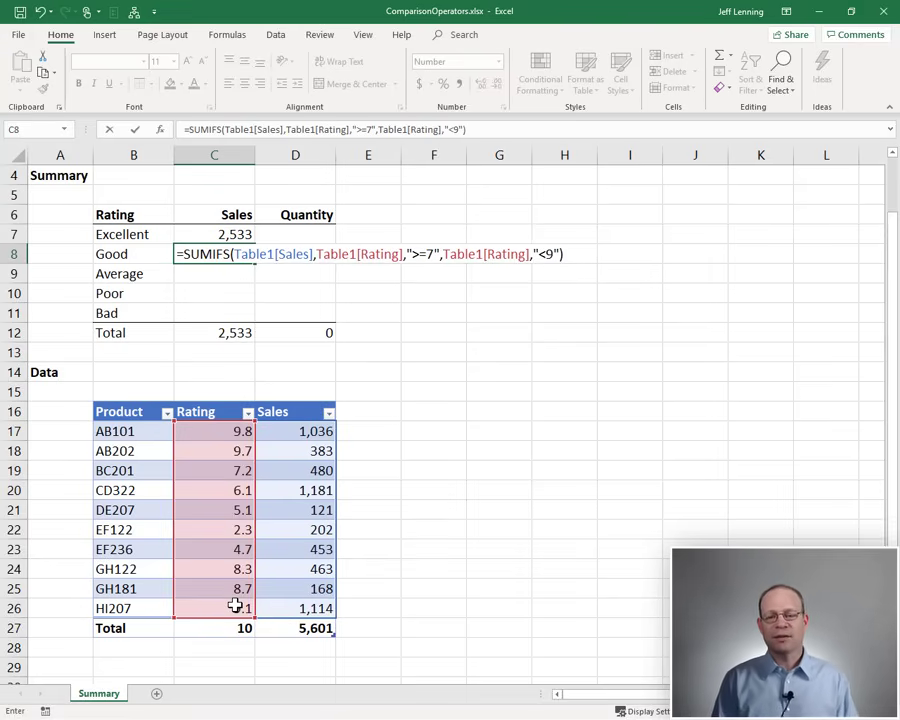
key("Return")
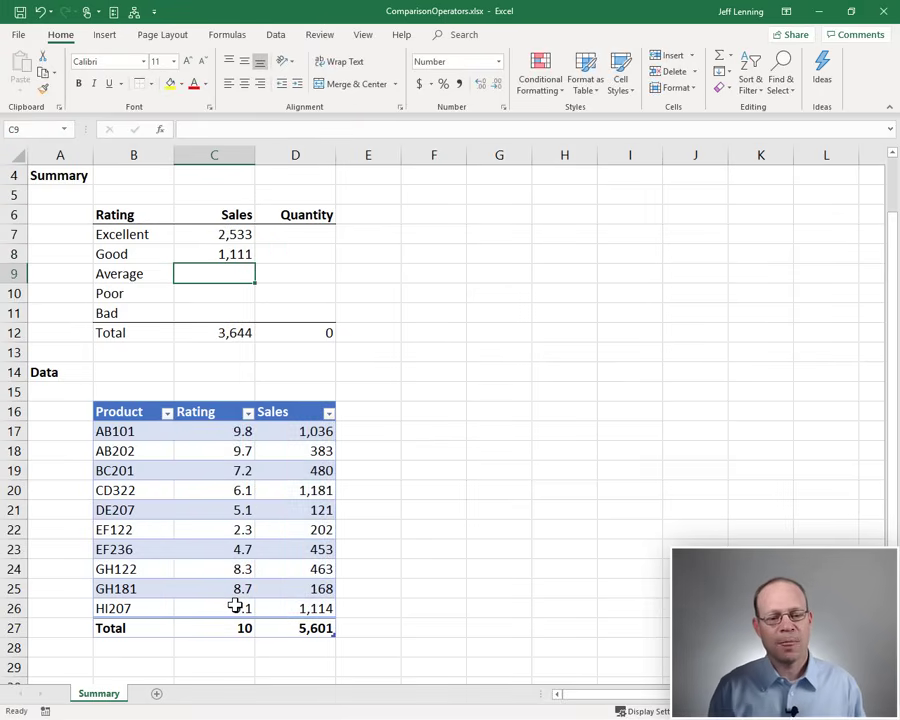
Copy the SUMIFS formula from C8 into C9:C11 for the Average, Poor and Bad ratings
key("Up")
key("ctrl+c")
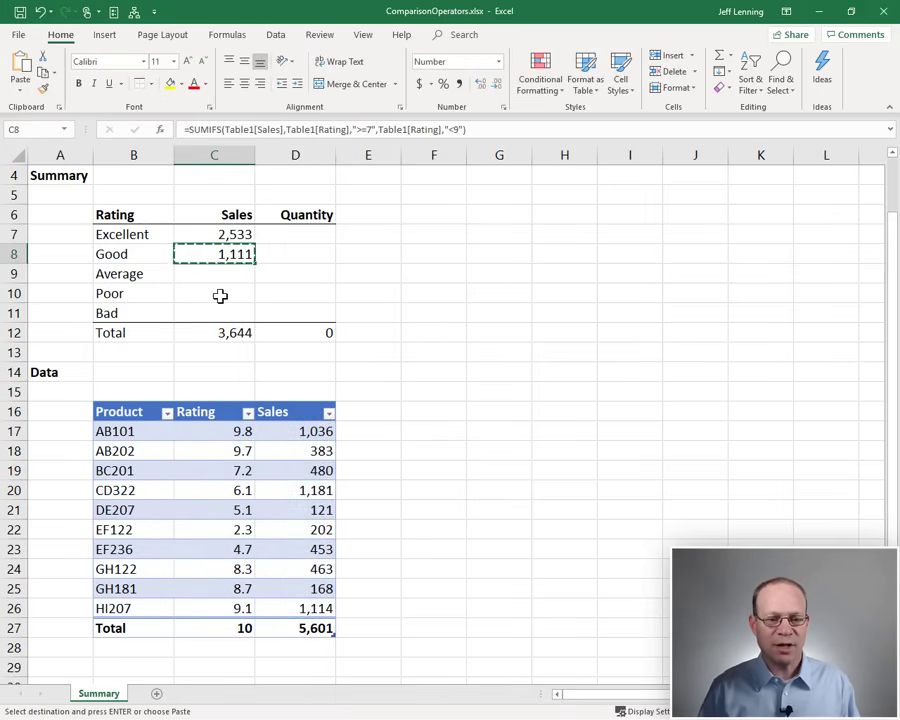
left_click_drag(222, 270, 224, 305)
key("ctrl+v")
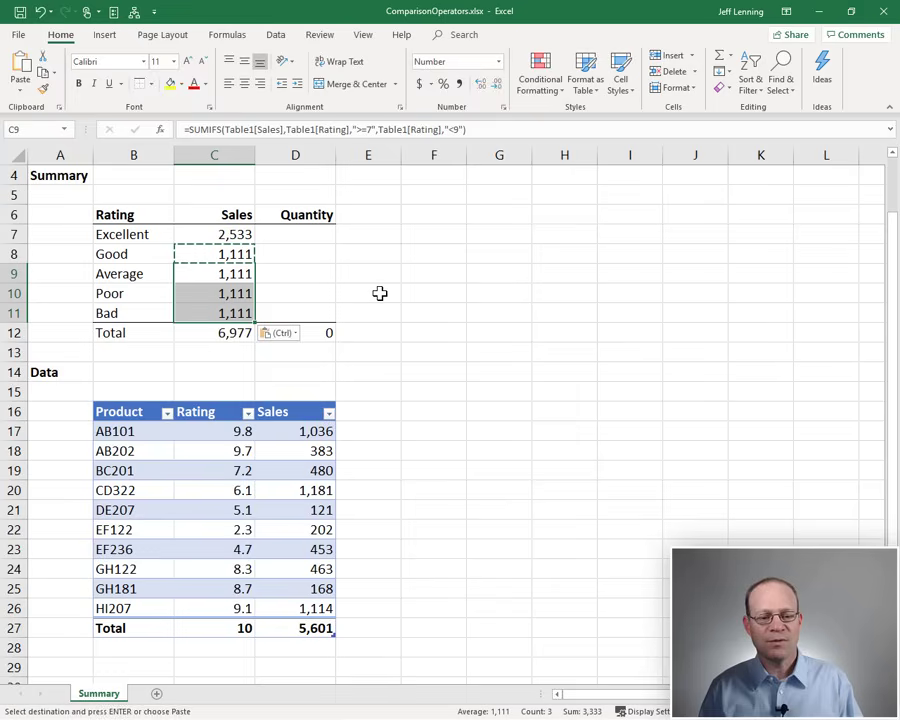
Change the criteria in the C9 SUMIFS formula for the Average rating to ">=5" and "<7"
double_click(234, 276)
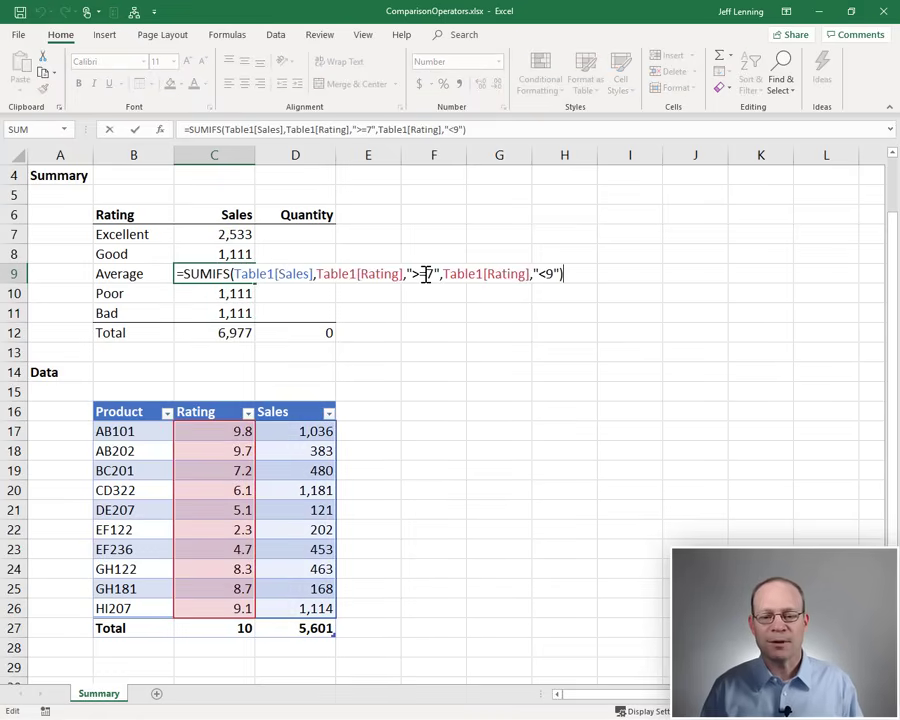
left_click(546, 274)
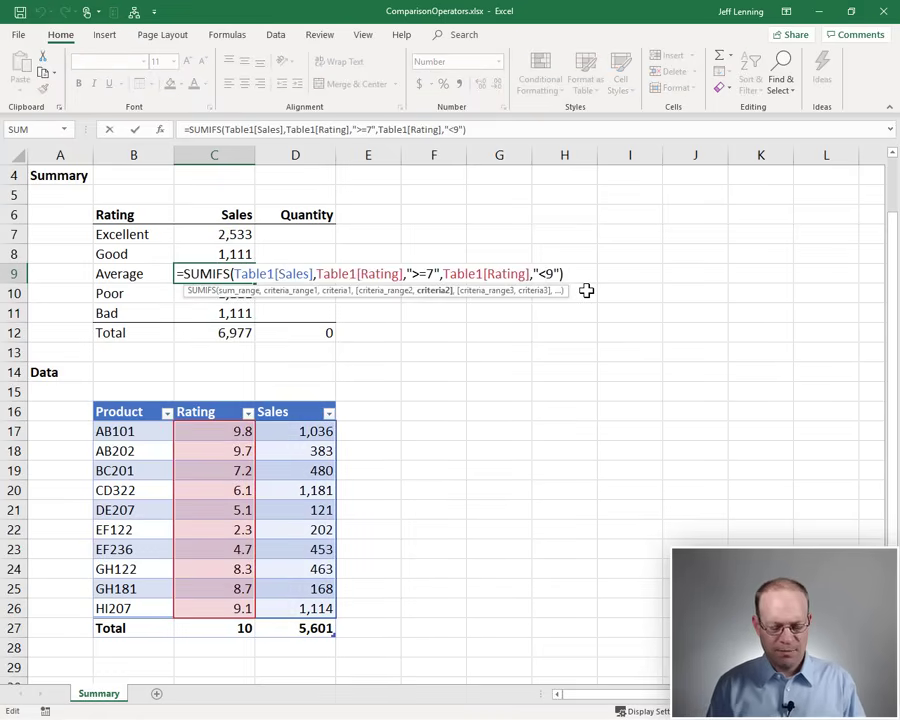
left_click(432, 274)
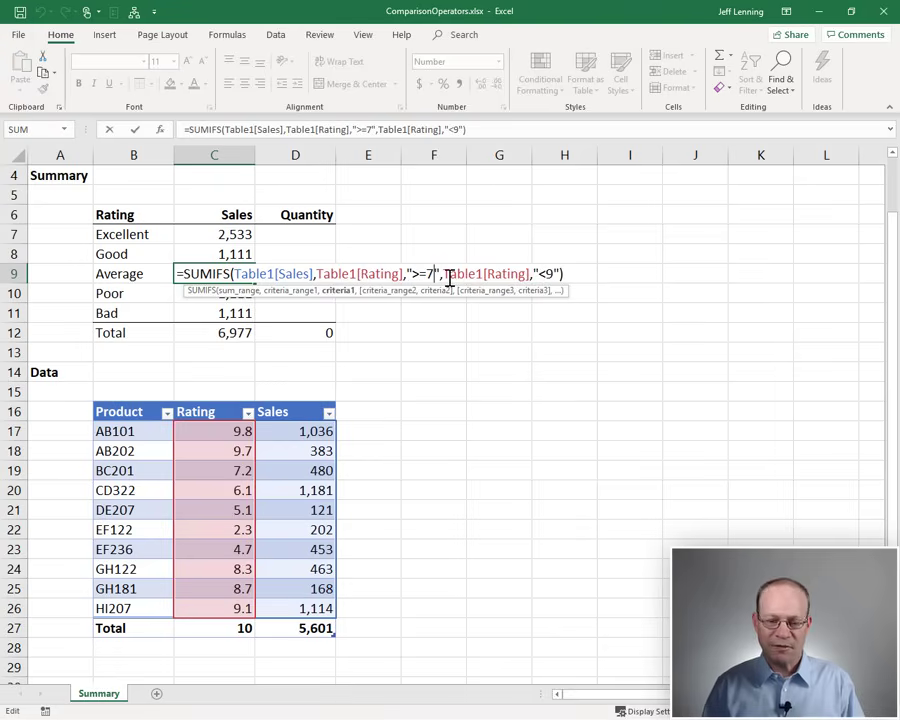
key("BackSpace")
type("5")
left_click(549, 274)
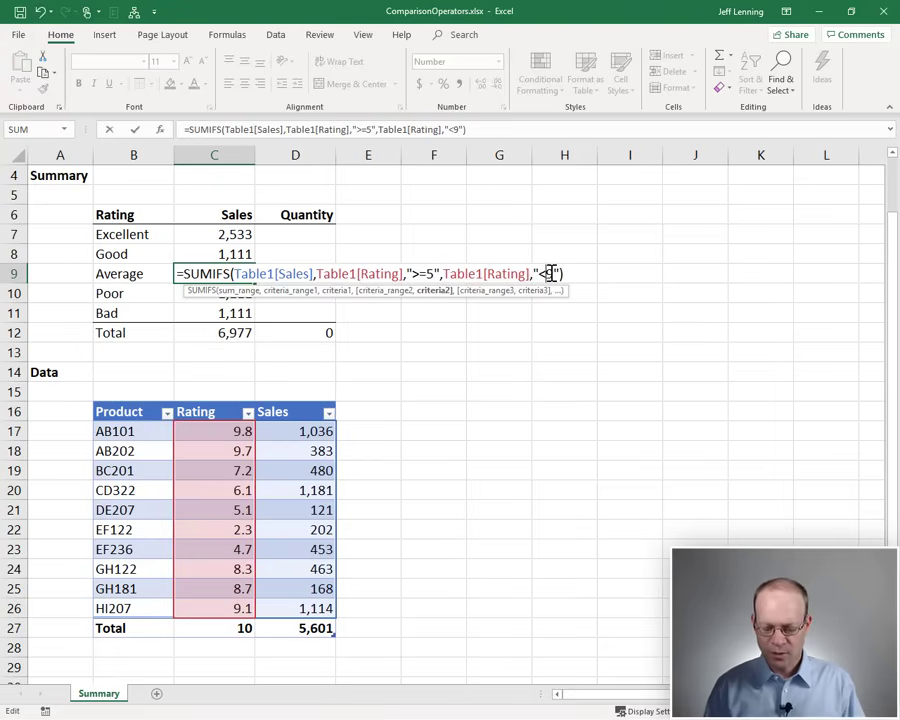
key("BackSpace")
type("7")
key("Return")
Change the criteria in the C10 SUMIFS formula for the Poor rating to ">=3" and "<5"
key("F2")
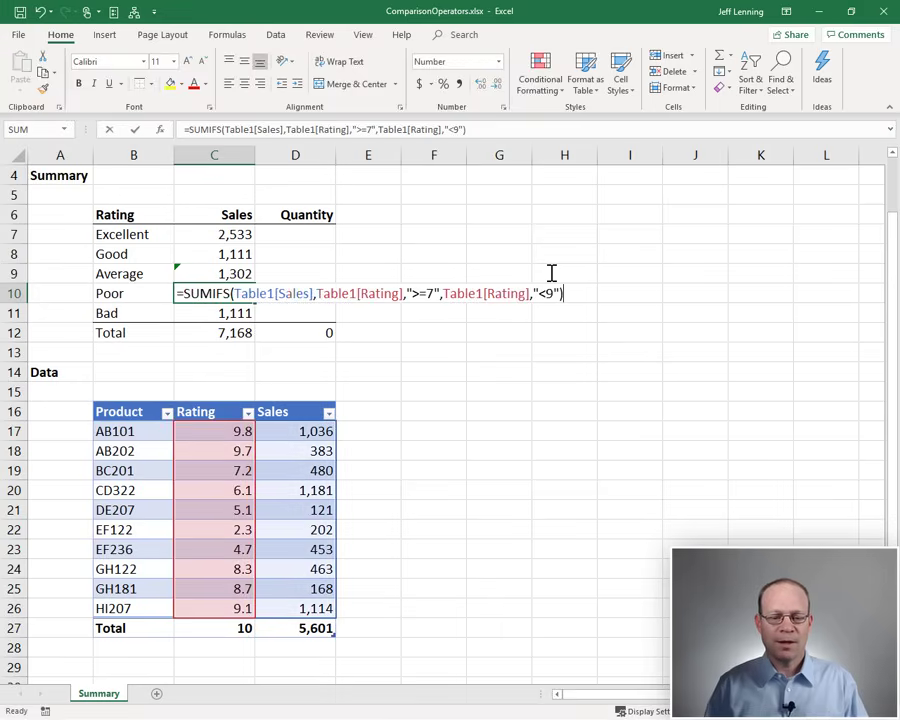
left_click(428, 292)
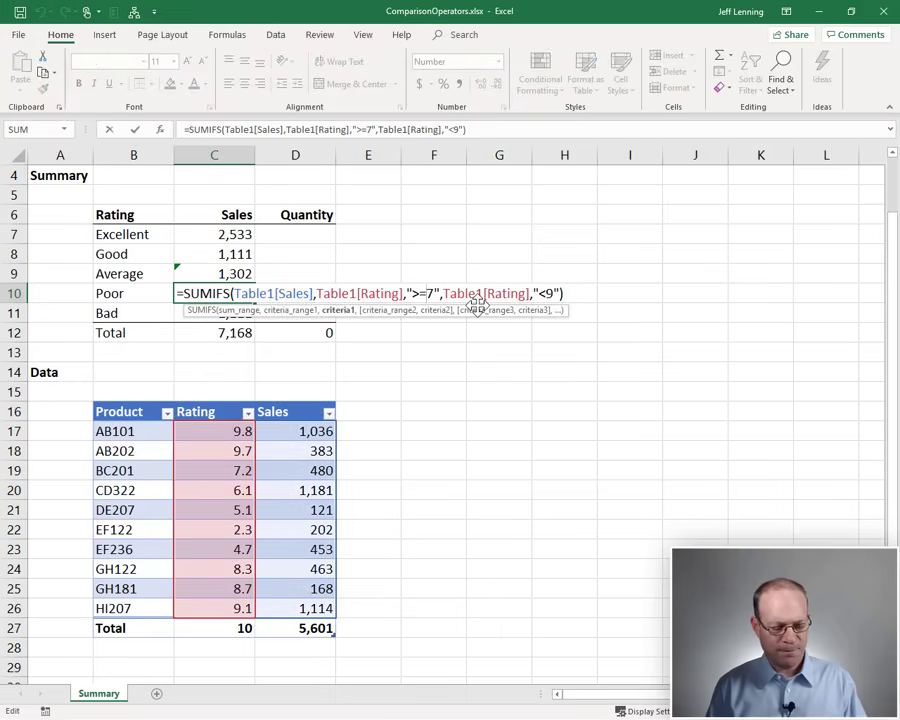
key("Delete")
type("3")
left_click(544, 294)
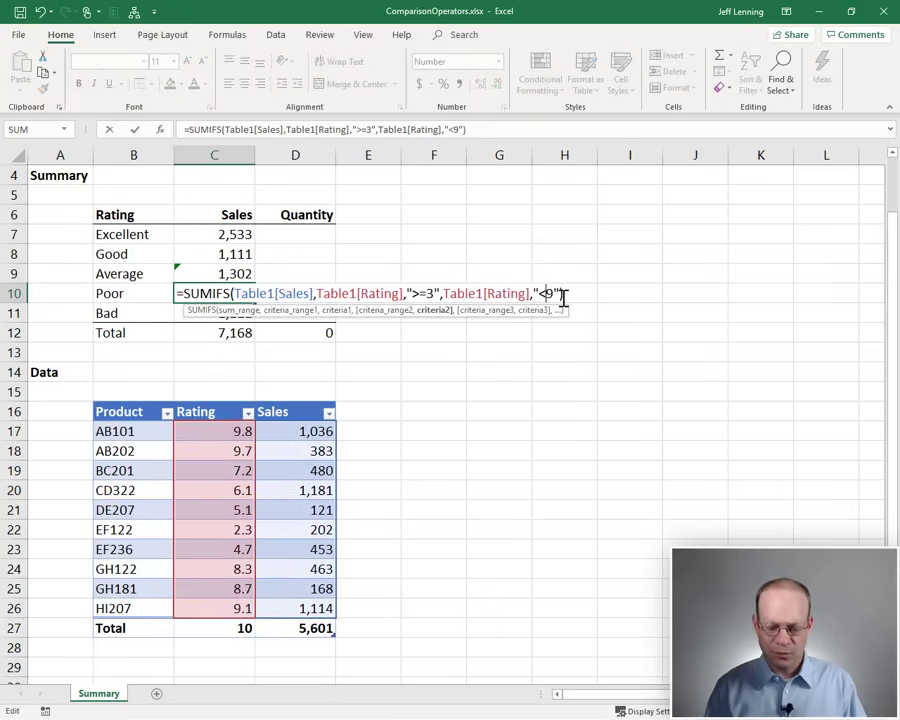
key("Delete")
type("5")
key("Return")
Remove the lower-bound condition from the C11 SUMIFS formula for the Bad rating and set the remaining criterion to "<3"
key("F2")
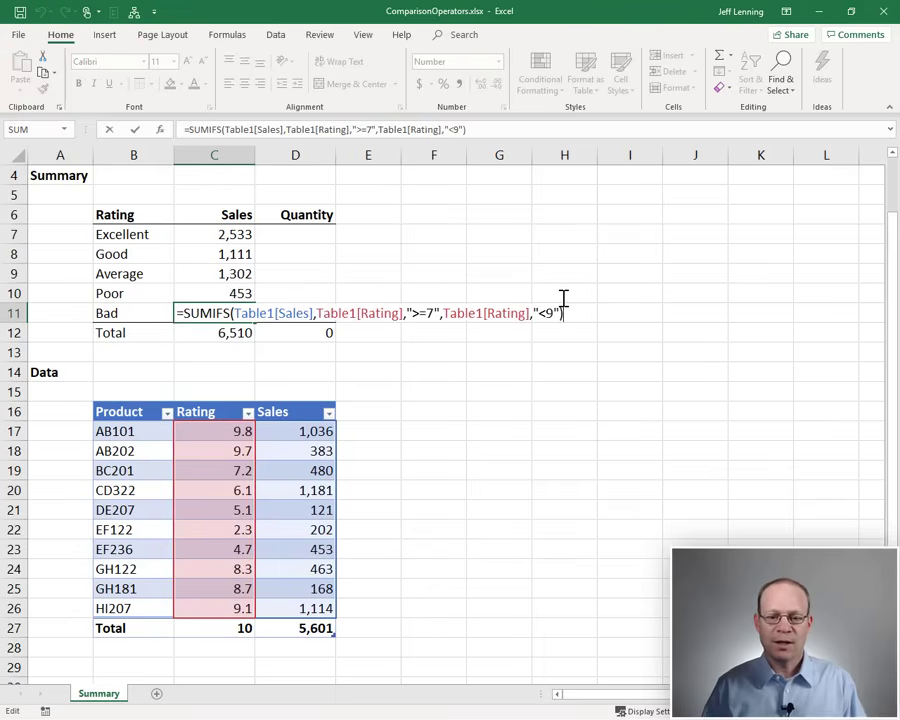
left_click_drag(317, 313, 445, 315)
key("Delete")
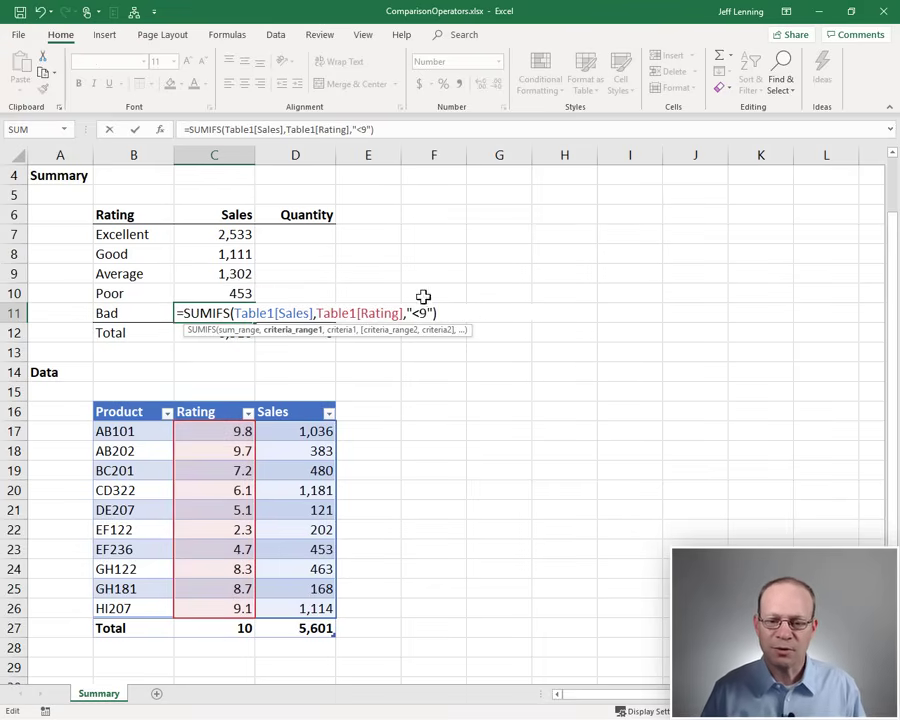
left_click(420, 313)
key("Delete")
type("3")
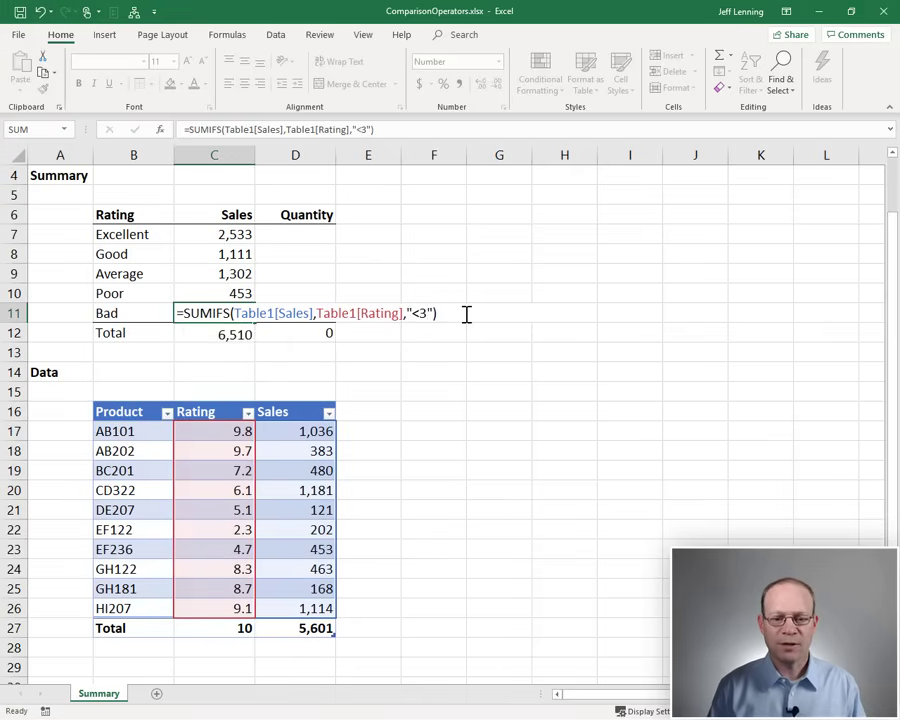
key("Return")
Compare the summary's sales total in C12 with the data table's sales total, and review the comparison operator in the C7 formula
key("Up")
key("Up")
key("Down")
key("Down")
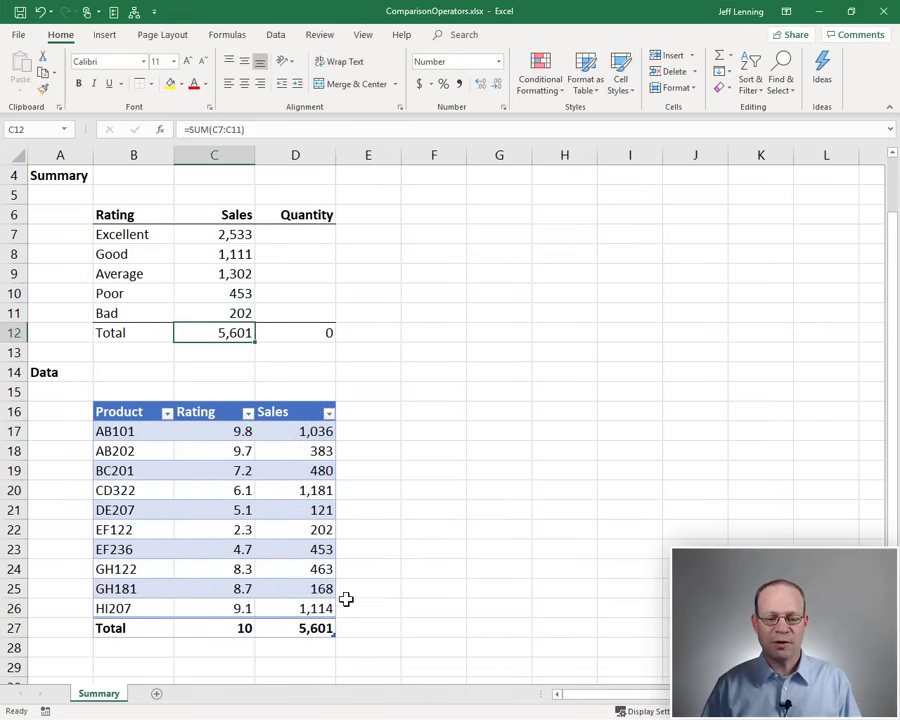
left_click(317, 624)
left_click(238, 241)
key("F2")
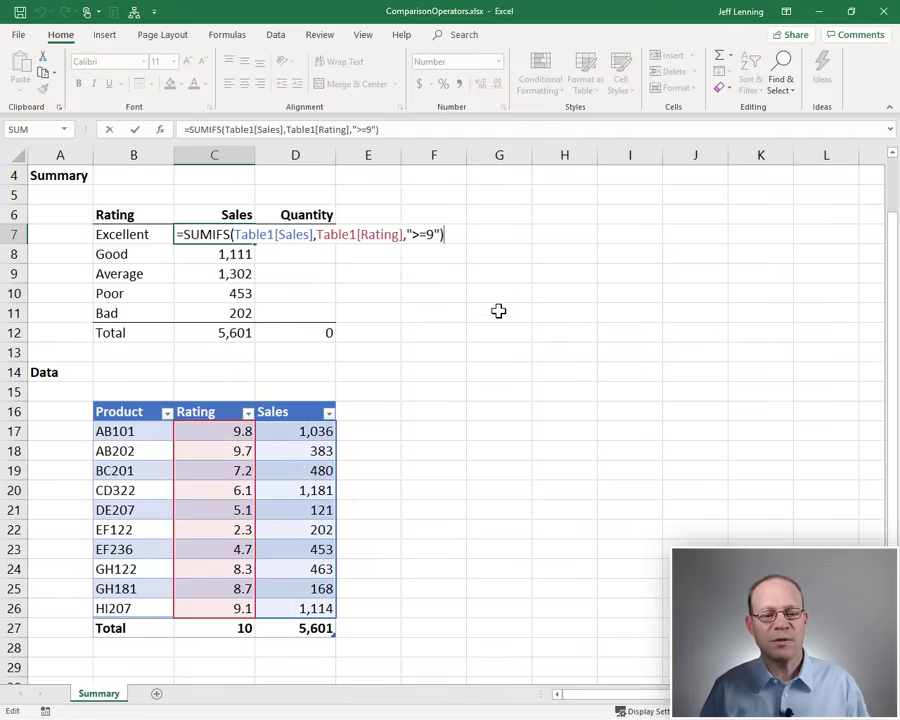
left_click_drag(412, 235, 426, 234)
key("ctrl+Return")
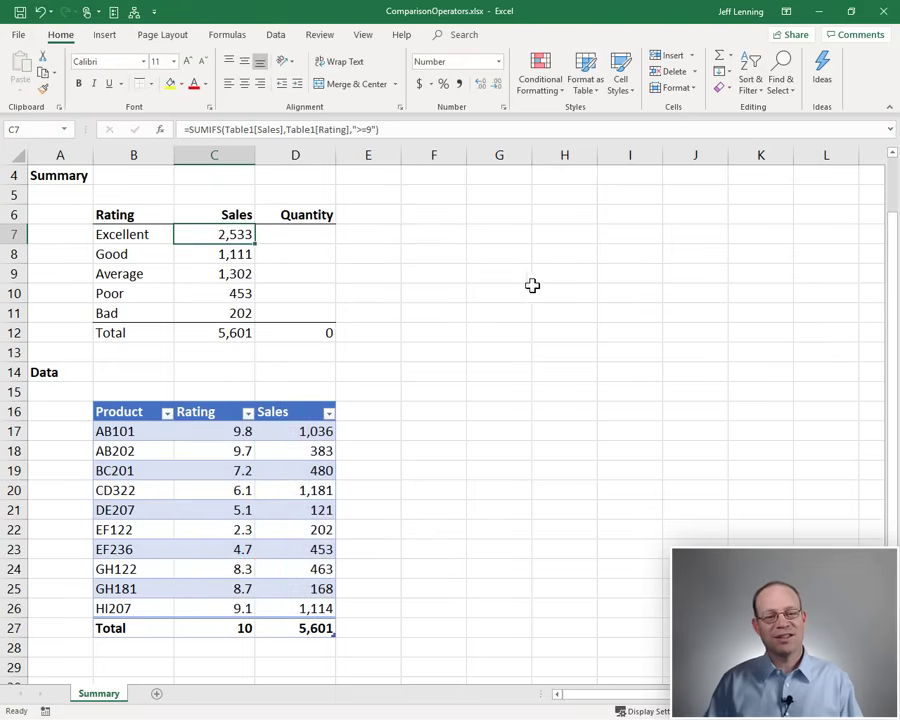
Enter =COUNTIFS(Table1[Rating],">=9") in D7 to count the products with an Excellent rating
left_click(278, 235)
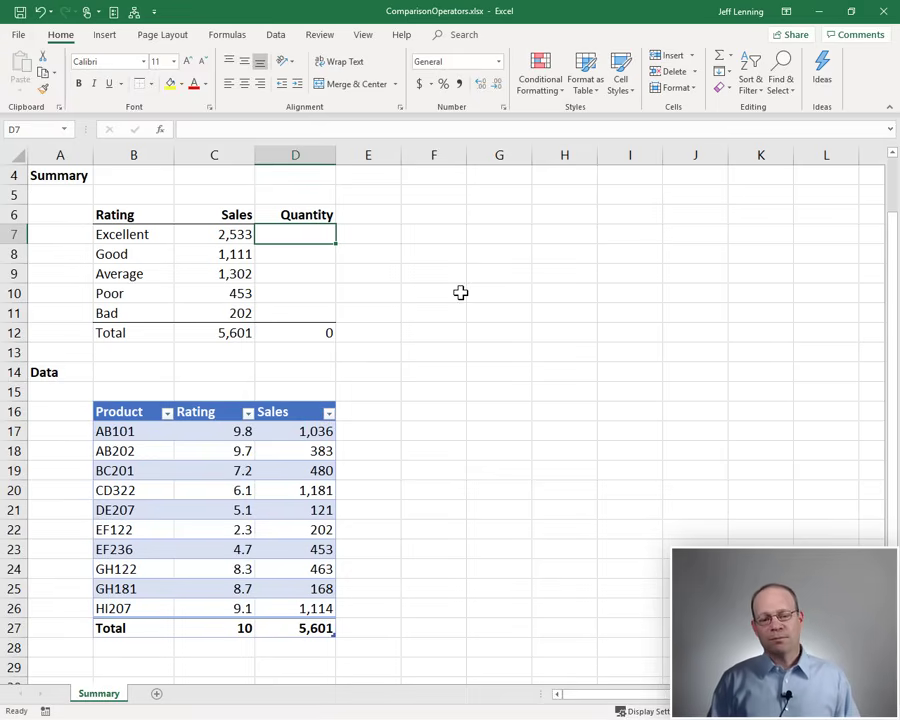
type("=coun")
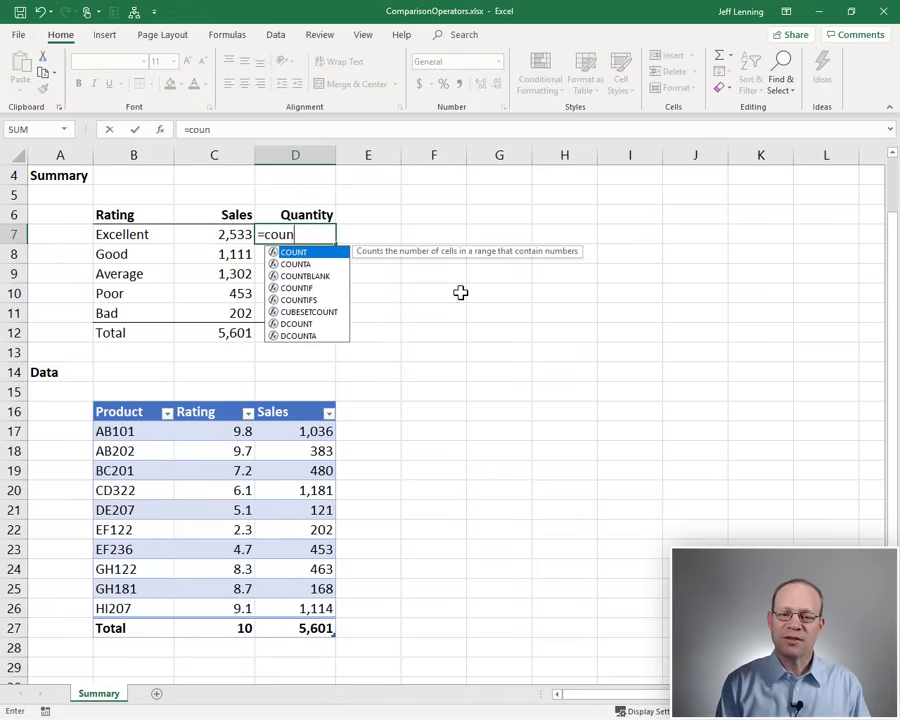
type("tifs")
key("Tab")
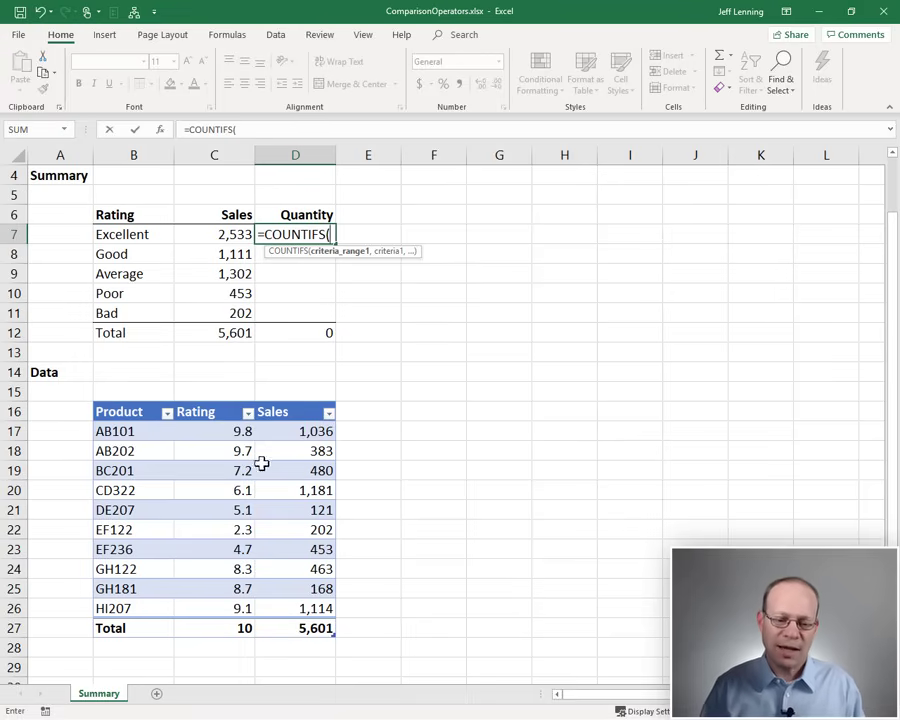
left_click(232, 431)
left_click_drag(230, 431, 237, 605)
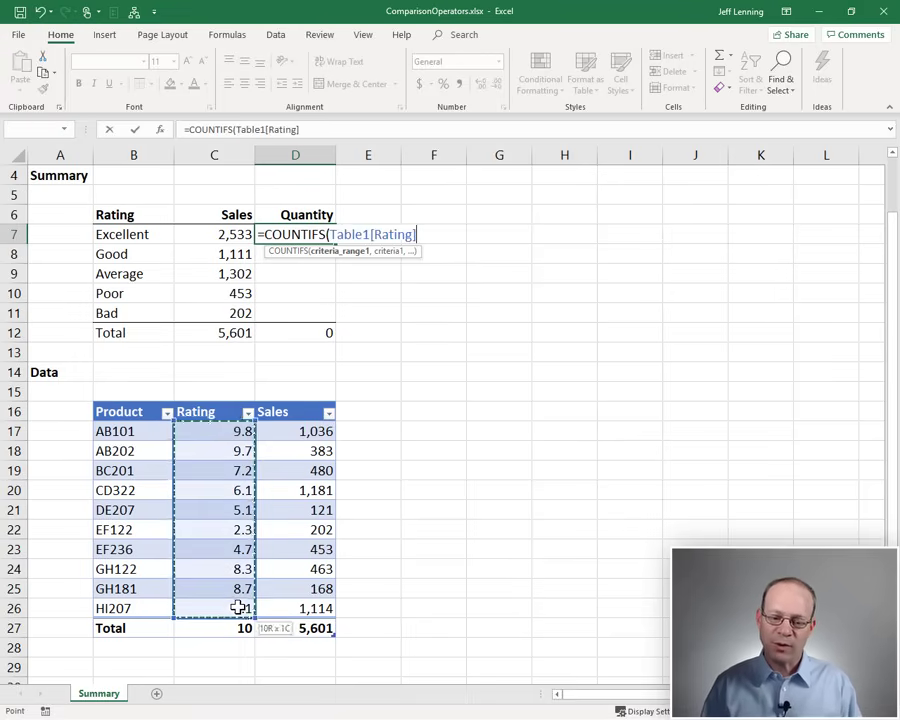
type(",\">=8")
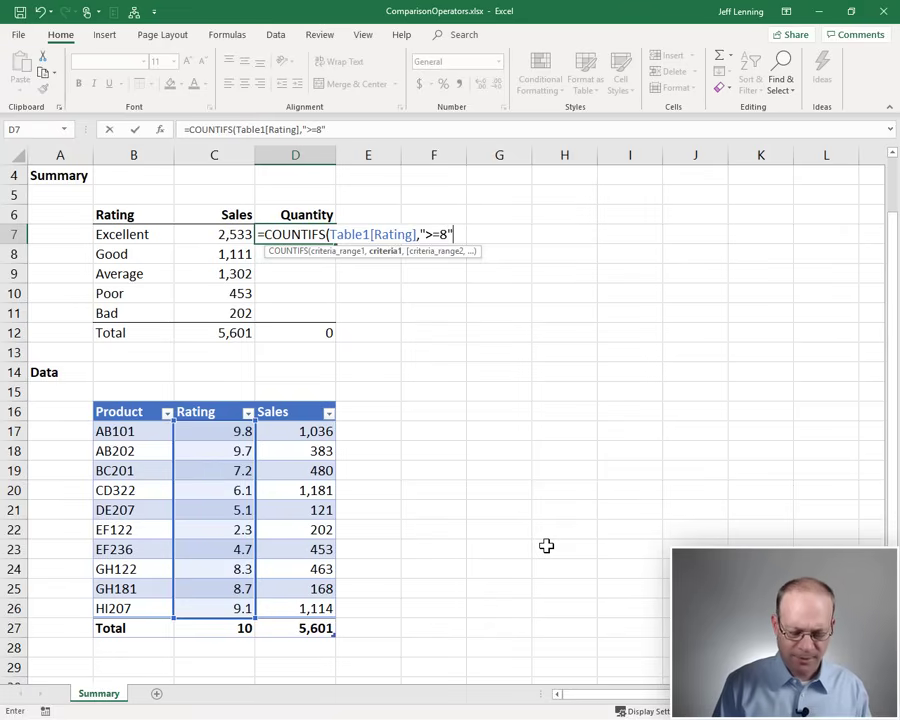
key("BackSpace")
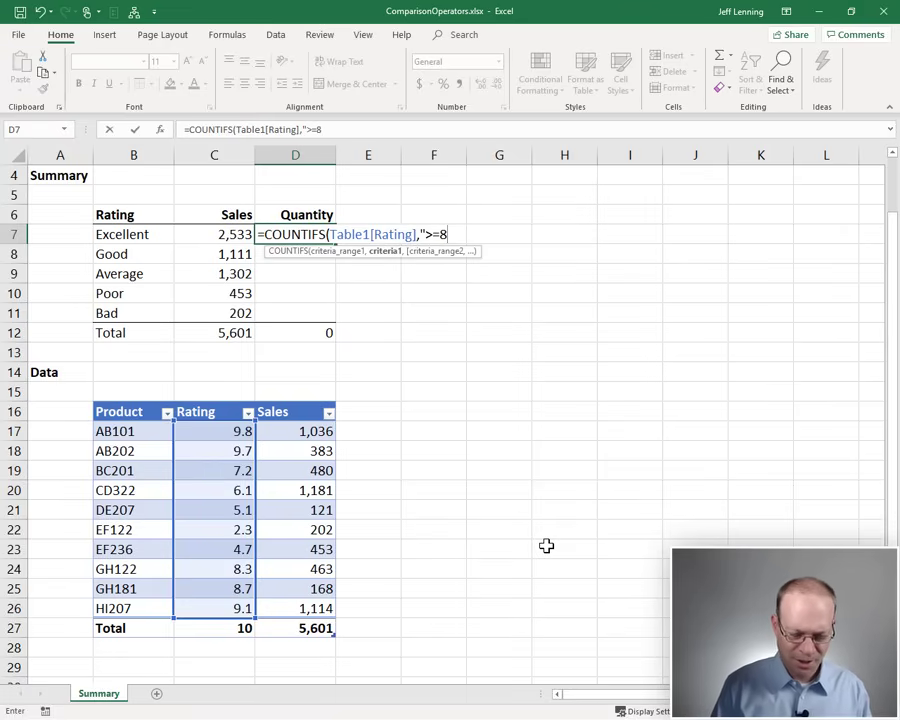
key("BackSpace")
type("9")
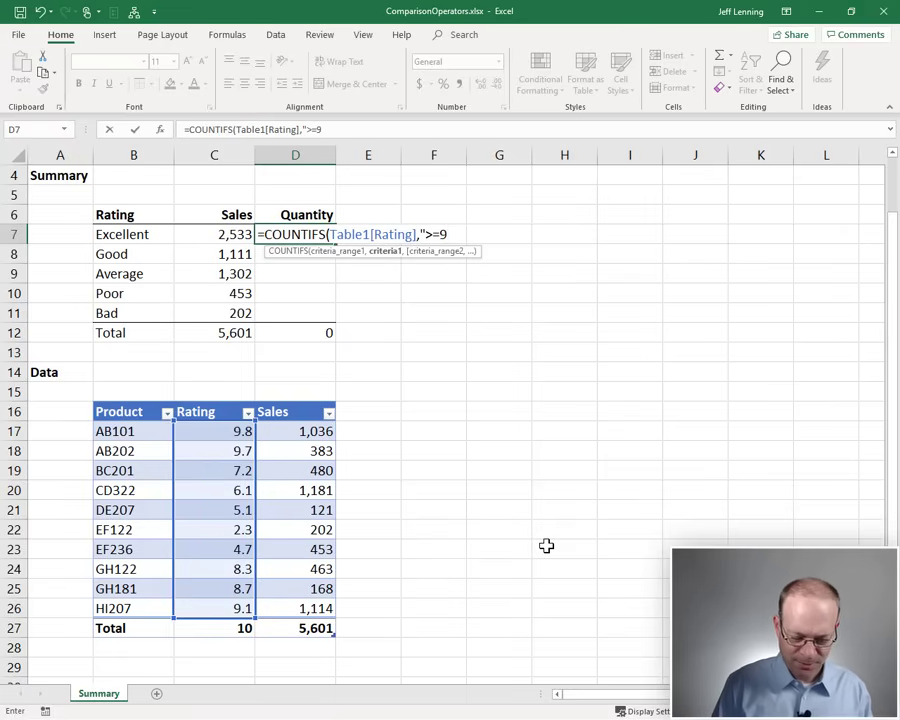
key("Return")
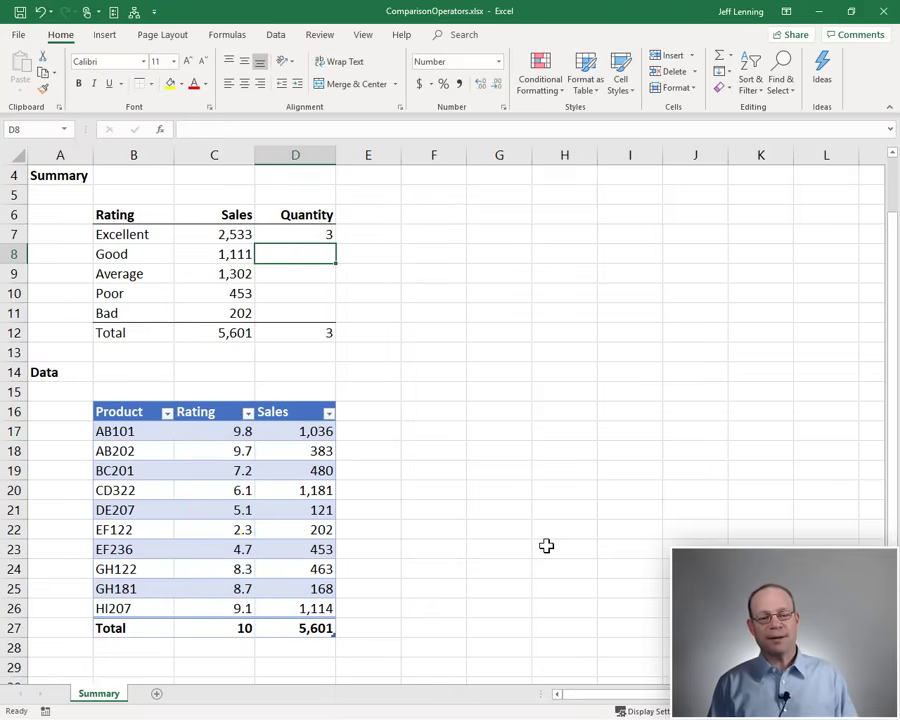
Enter =COUNTIFS(Table1[Rating],">=7",Table1[Rating],"<9") in D8 to count the products with a Good rating
type("=countifs")
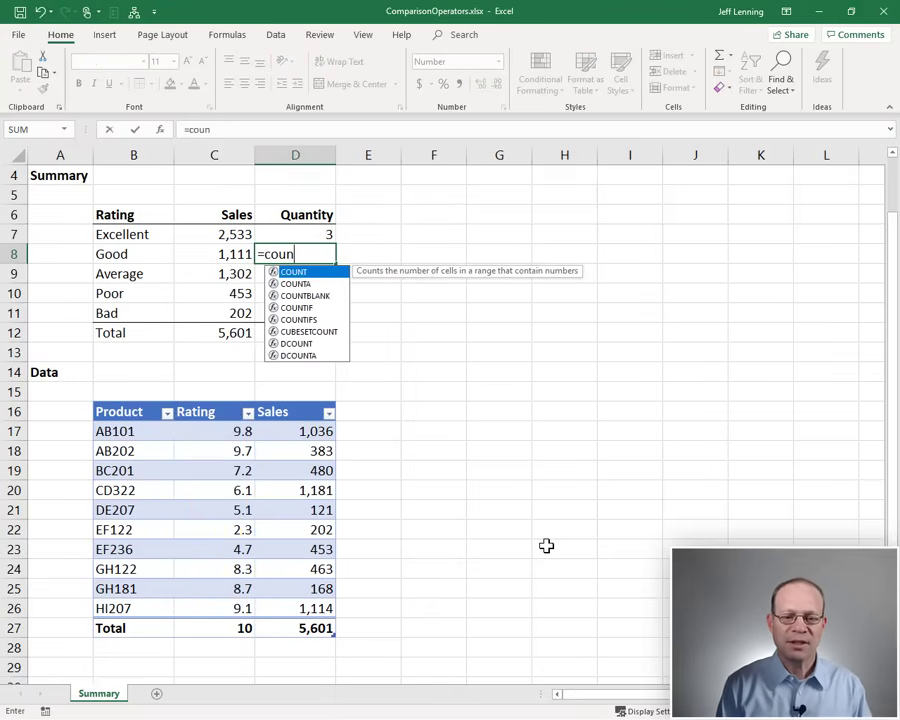
key("Tab")
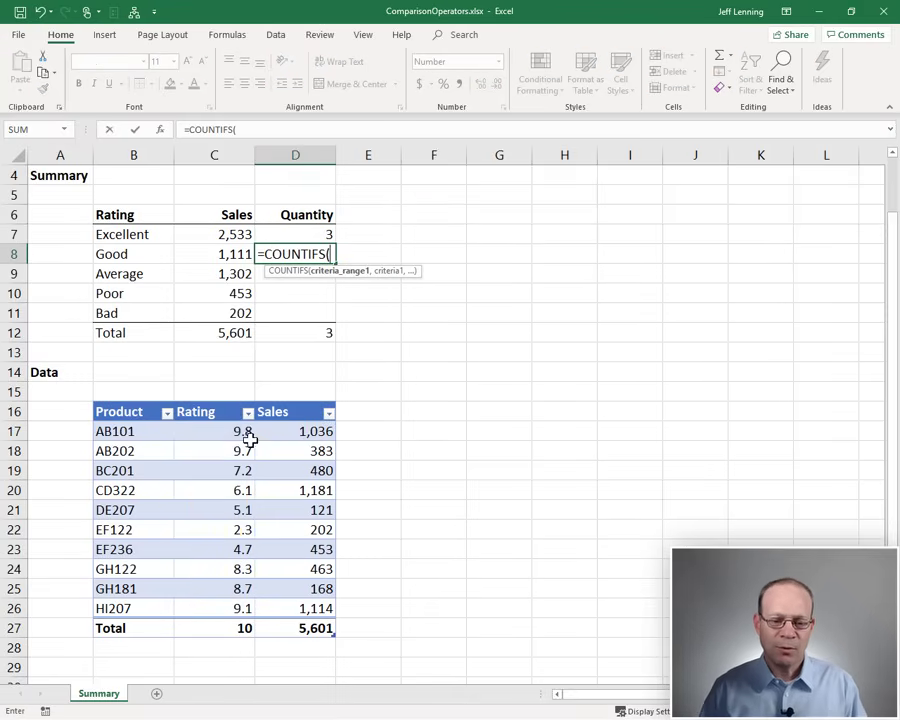
left_click_drag(249, 434, 270, 593)
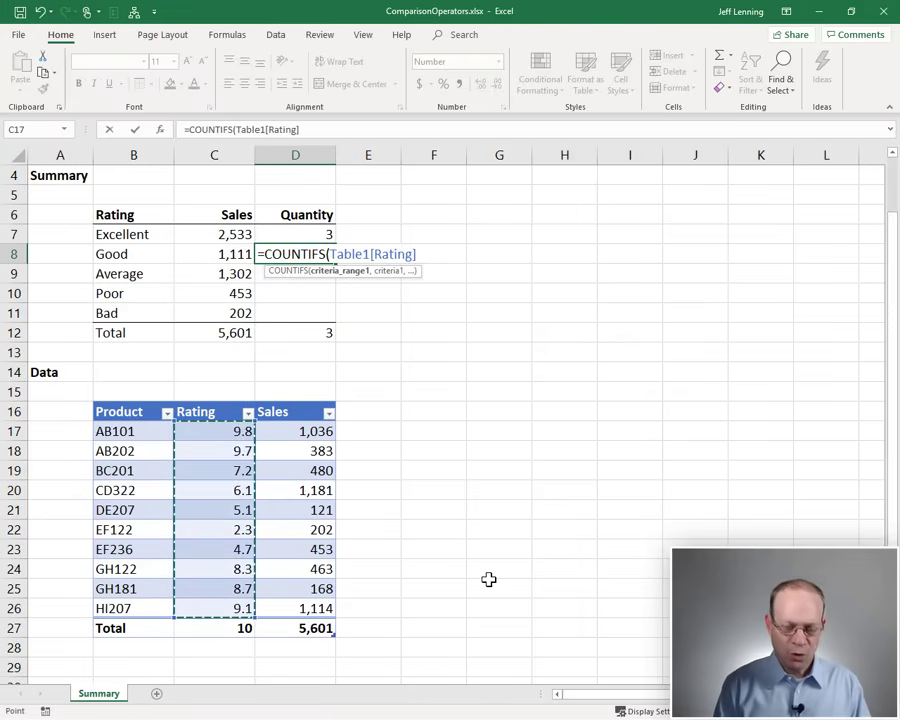
type(",")
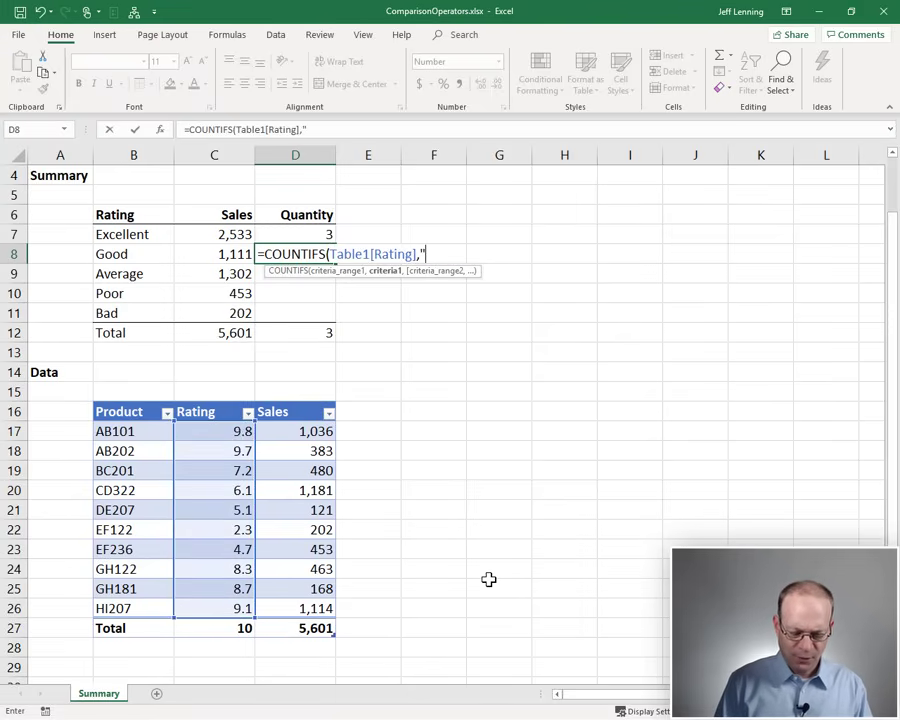
type("\">=7\"")
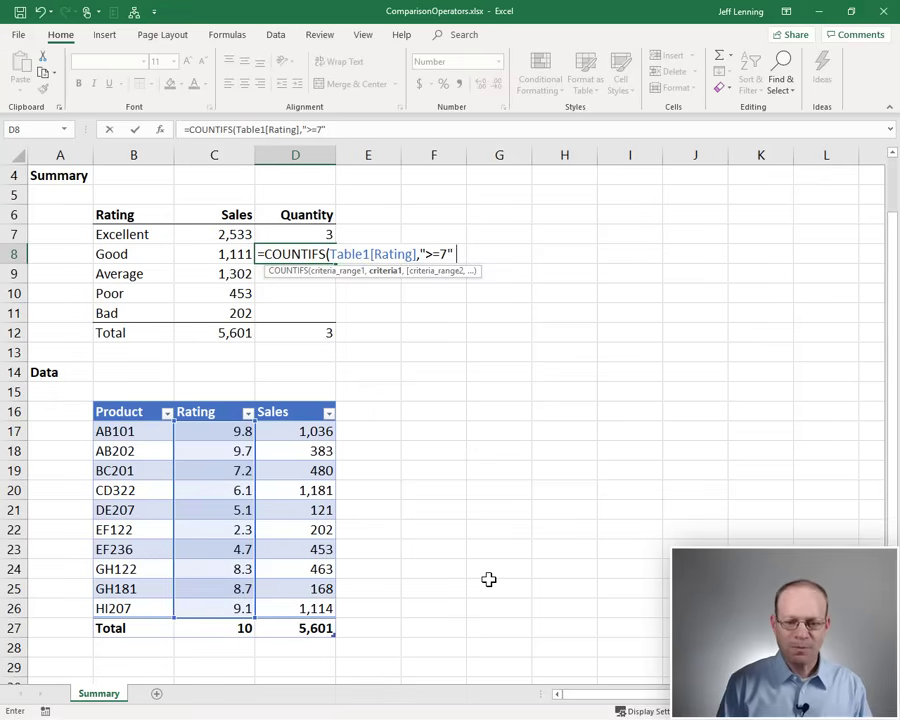
type(",")
left_click_drag(234, 432, 237, 596)
type(",")
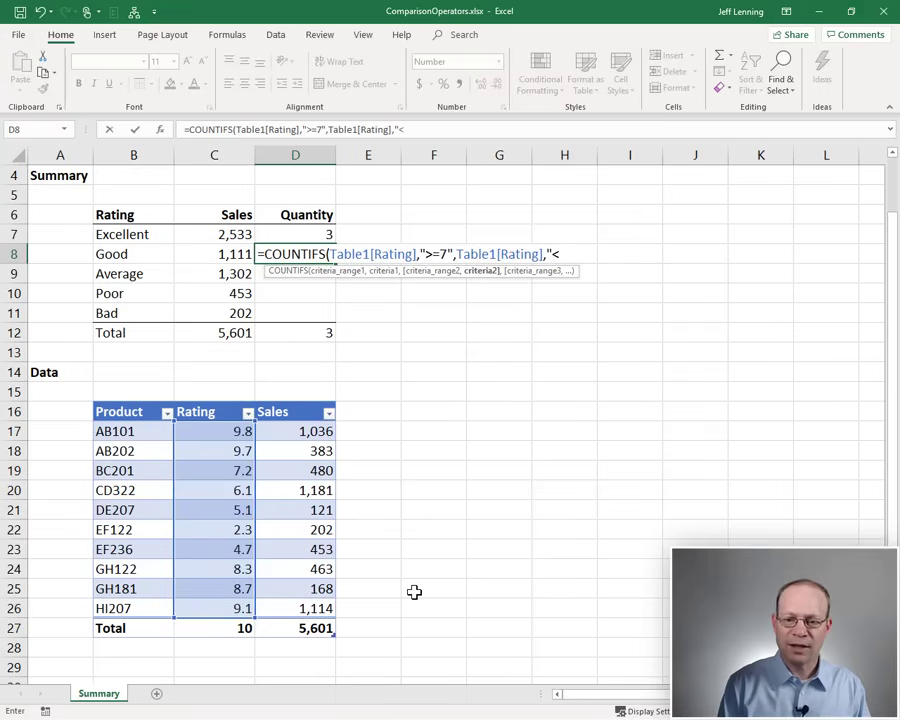
type("\"<9\")")
key("Return")
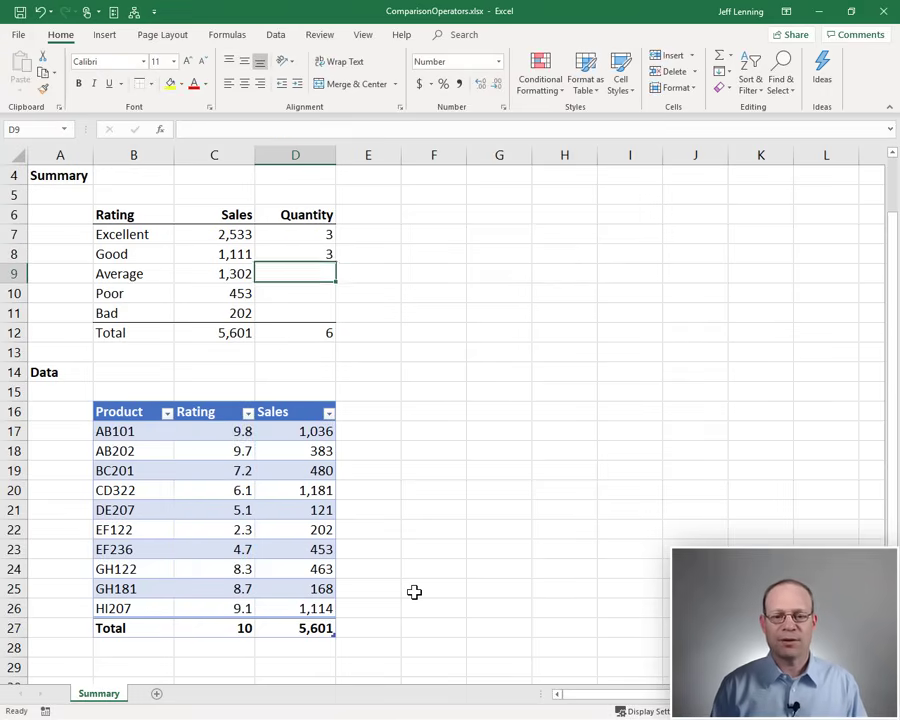
Copy the D8 COUNTIFS formula into D9:D11 for the Average, Poor and Bad ratings
key("Up")
key("ctrl+c")
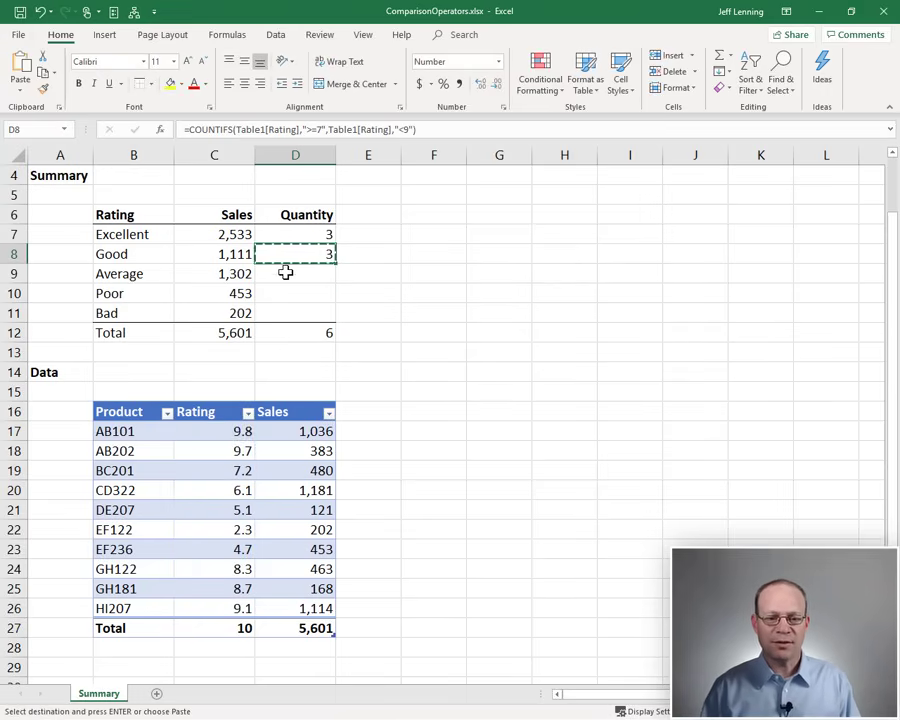
left_click_drag(287, 269, 290, 312)
key("ctrl+v")
key("Escape")
Change the criteria in the D9 COUNTIFS formula for the Average rating to ">=5" and "<7"
left_click(325, 276)
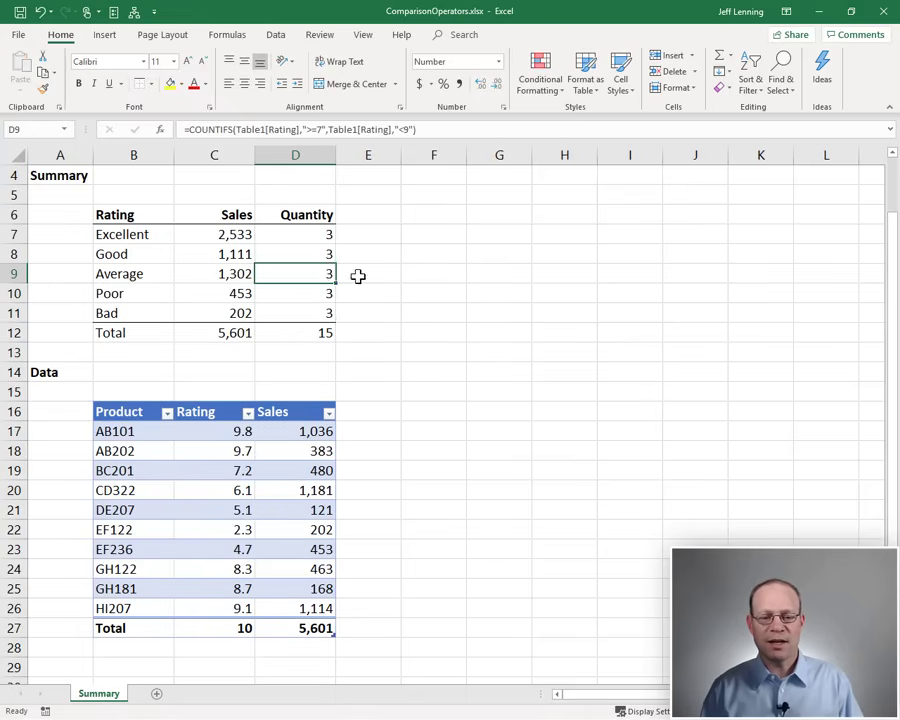
key("F2")
left_click(440, 275)
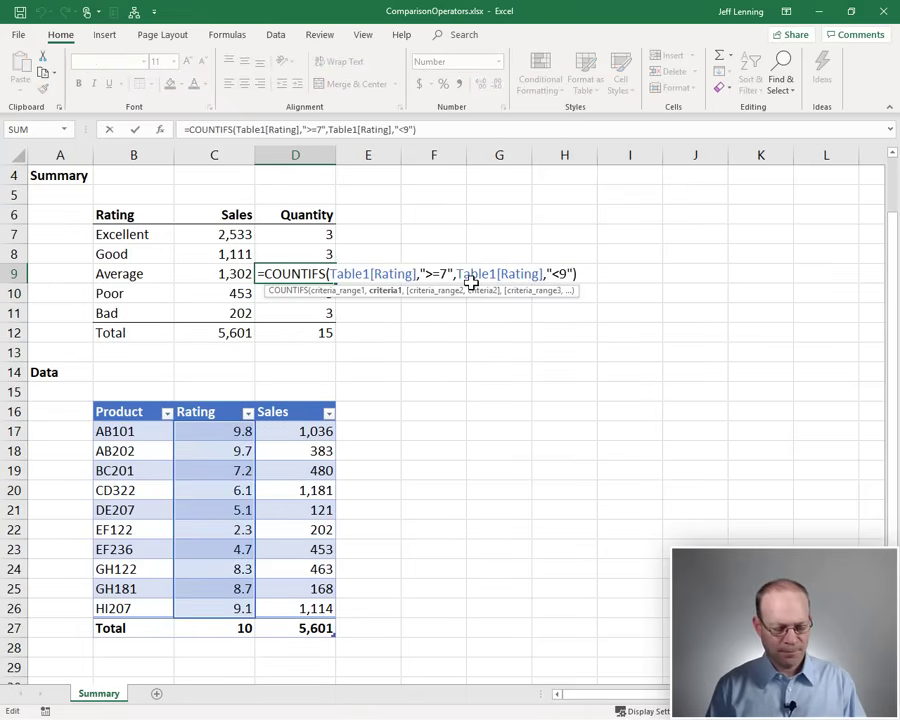
key("Delete")
type("5")
left_click(557, 274)
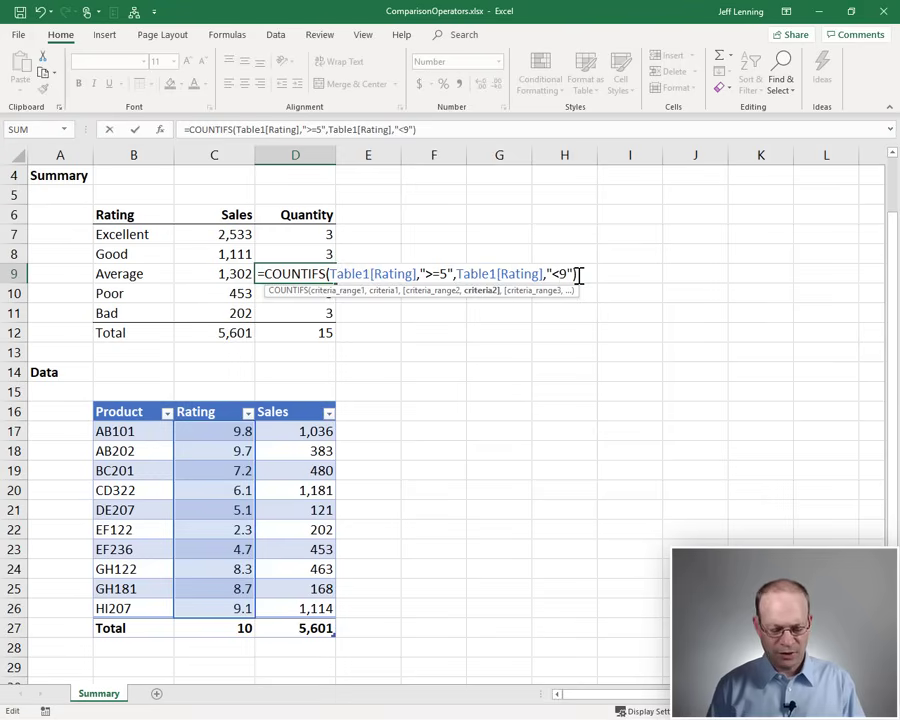
key("Delete")
type("7")
key("Return")
Change the criteria in the D10 COUNTIFS formula for the Poor rating to ">=3" and "<5"
key("F2")
left_click(444, 292)
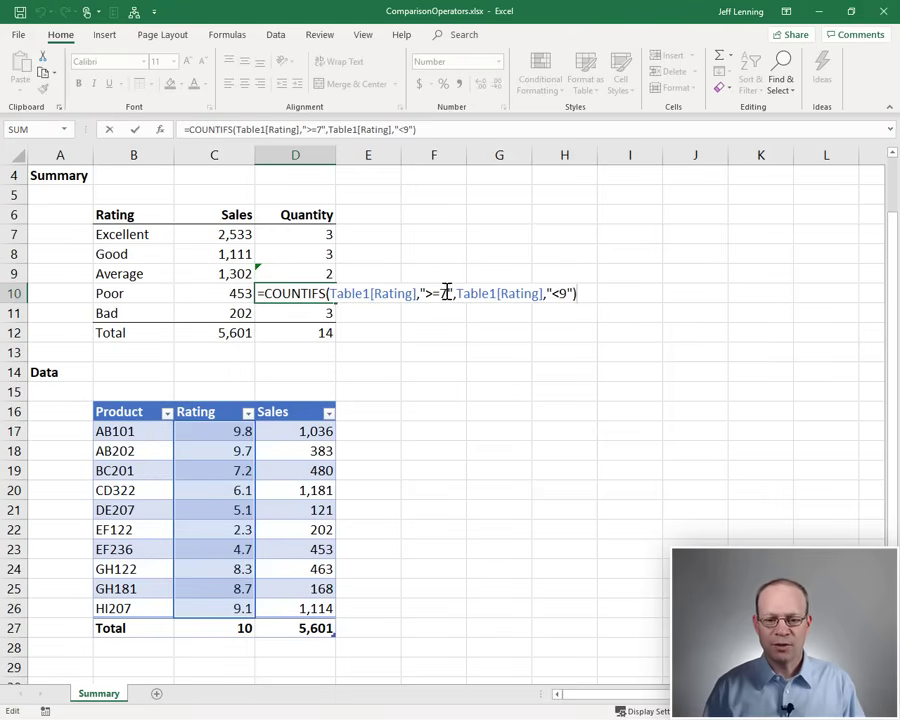
key("Delete")
type("3")
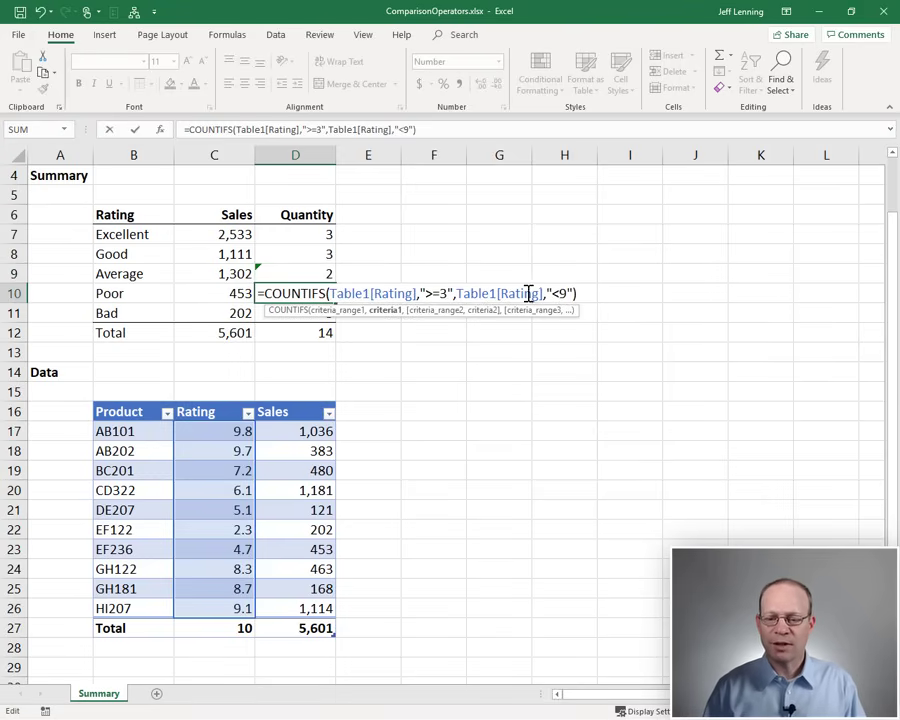
left_click(560, 293)
key("Delete")
type("5")
key("Return")
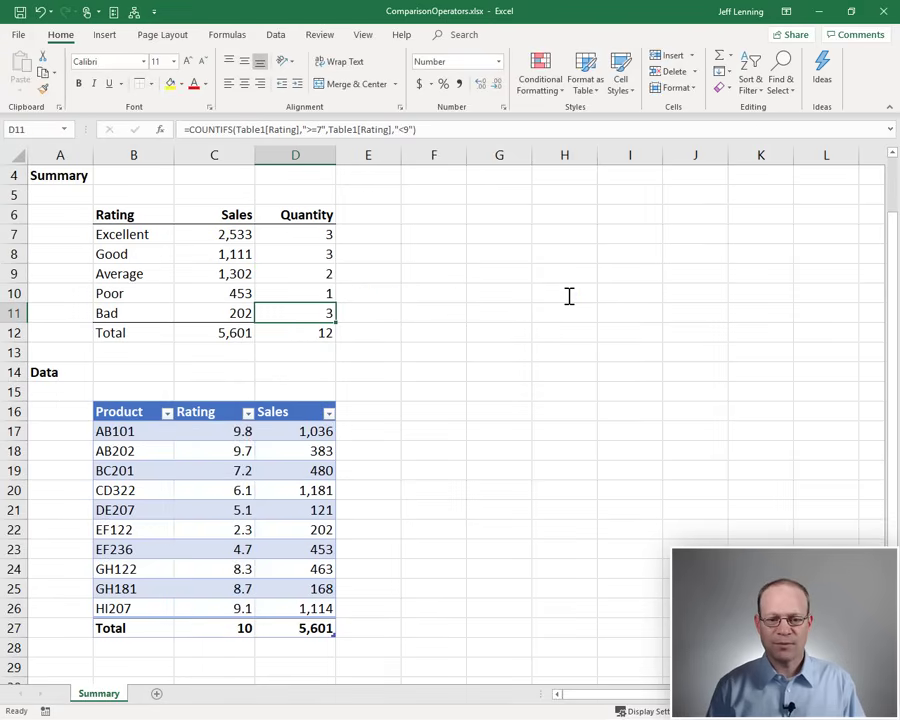
Remove the lower-bound condition from the D11 COUNTIFS formula for the Bad rating and set the remaining criterion to "<3"
key("F2")
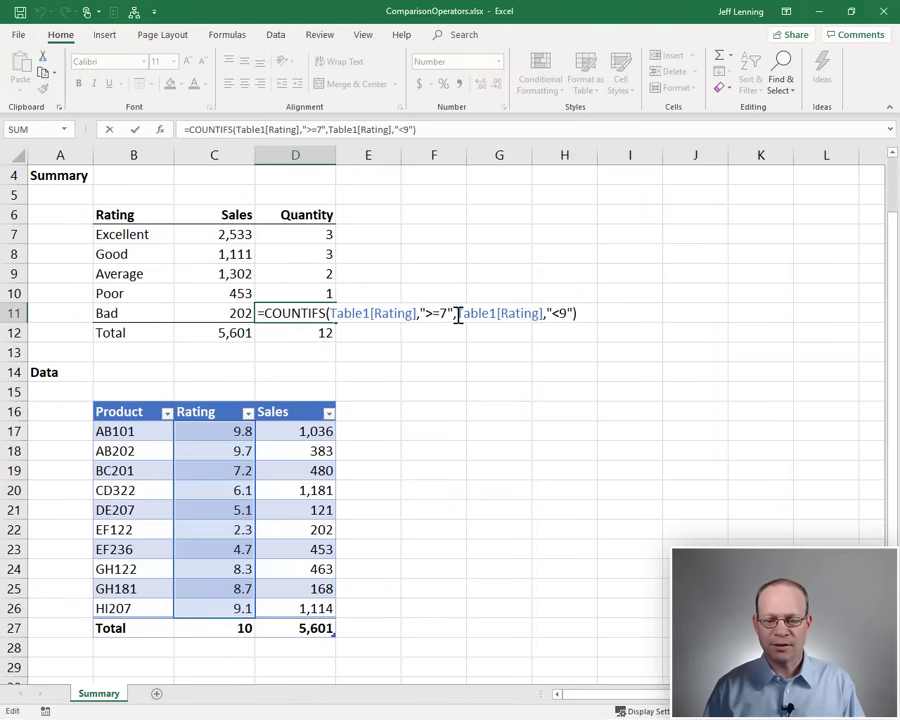
left_click_drag(457, 314, 336, 318)
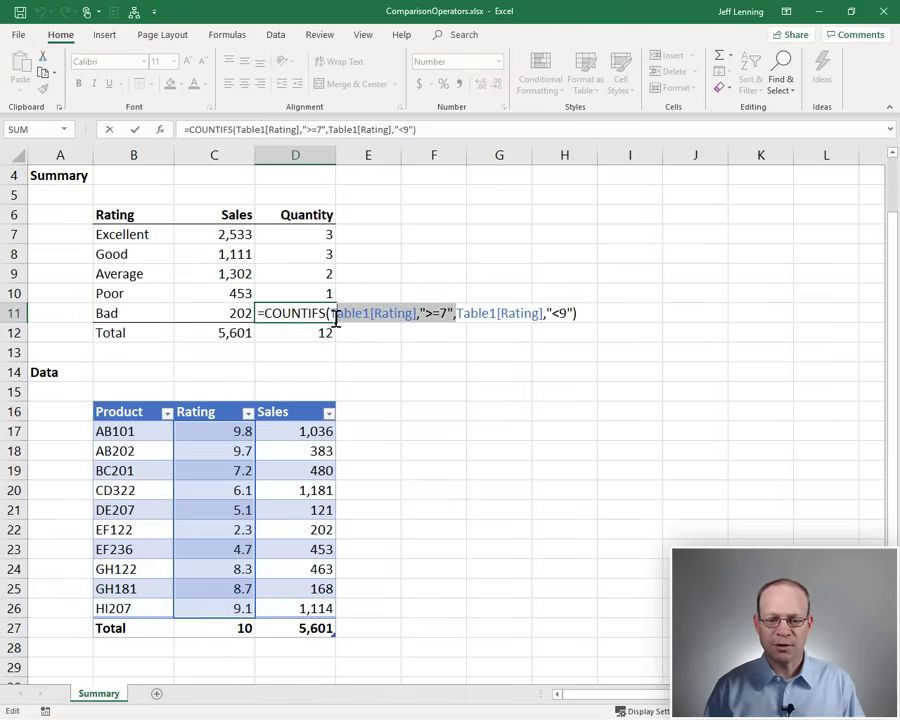
key("Delete")
left_click(430, 313)
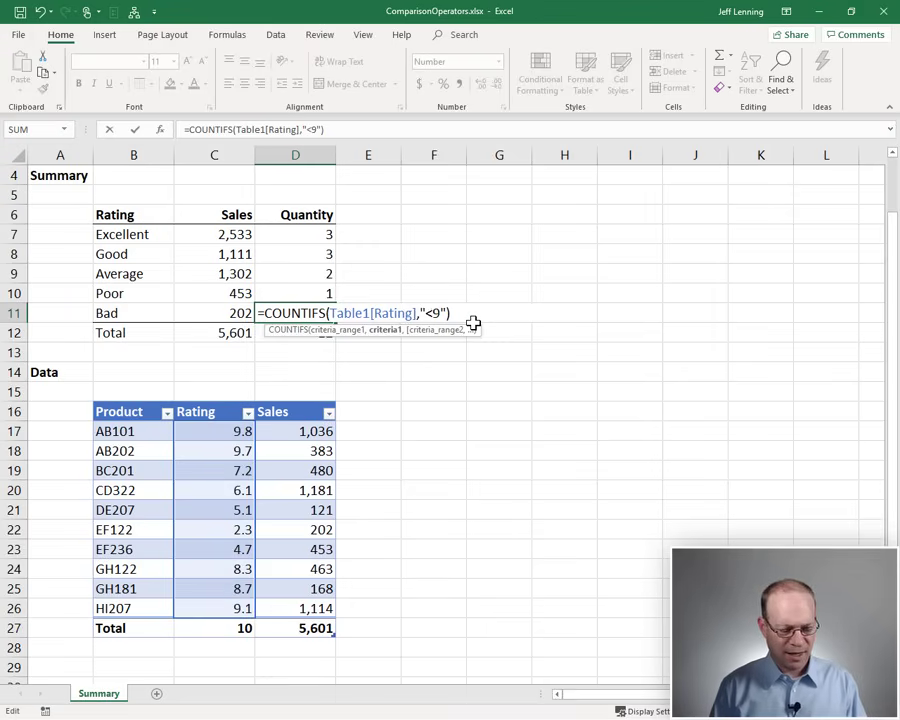
type("3")
key("Return")
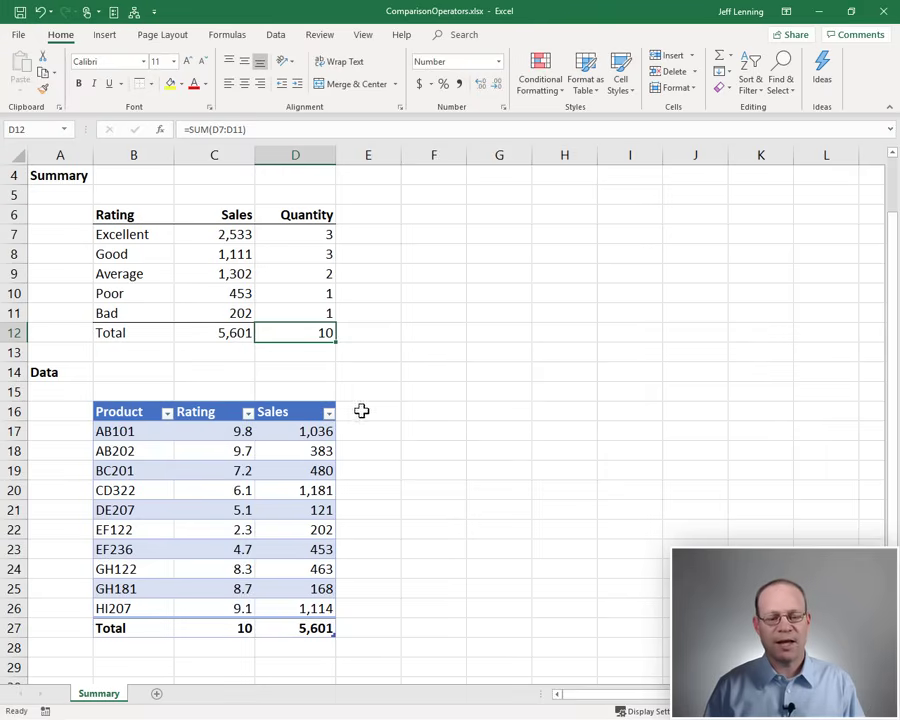
Review the comparison operators in the Excellent row's SUMIFS formula in C7 and COUNTIFS formula in D7
double_click(249, 234)
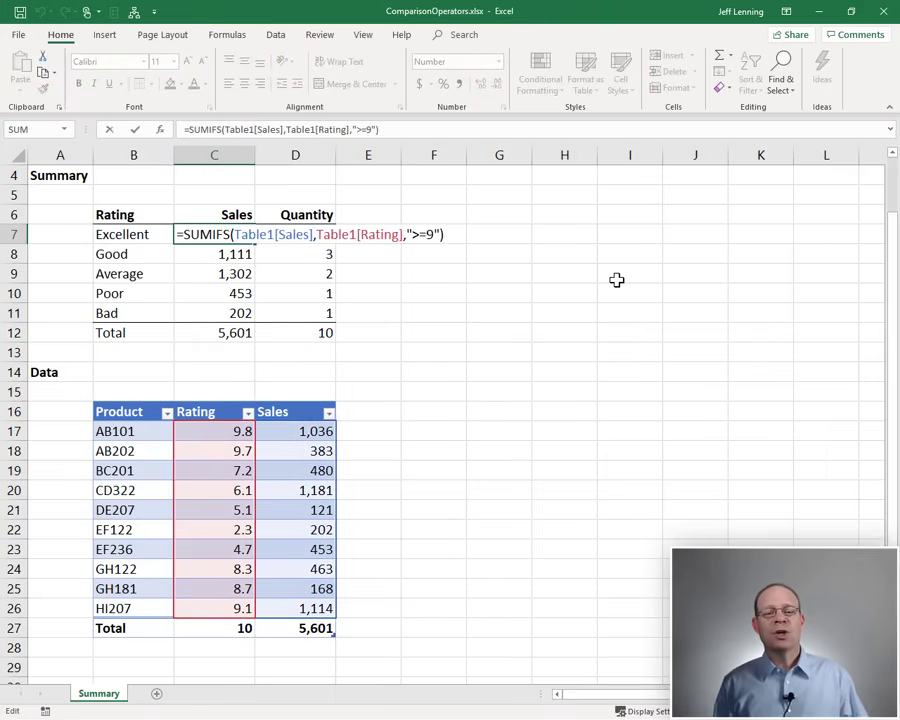
key("Escape")
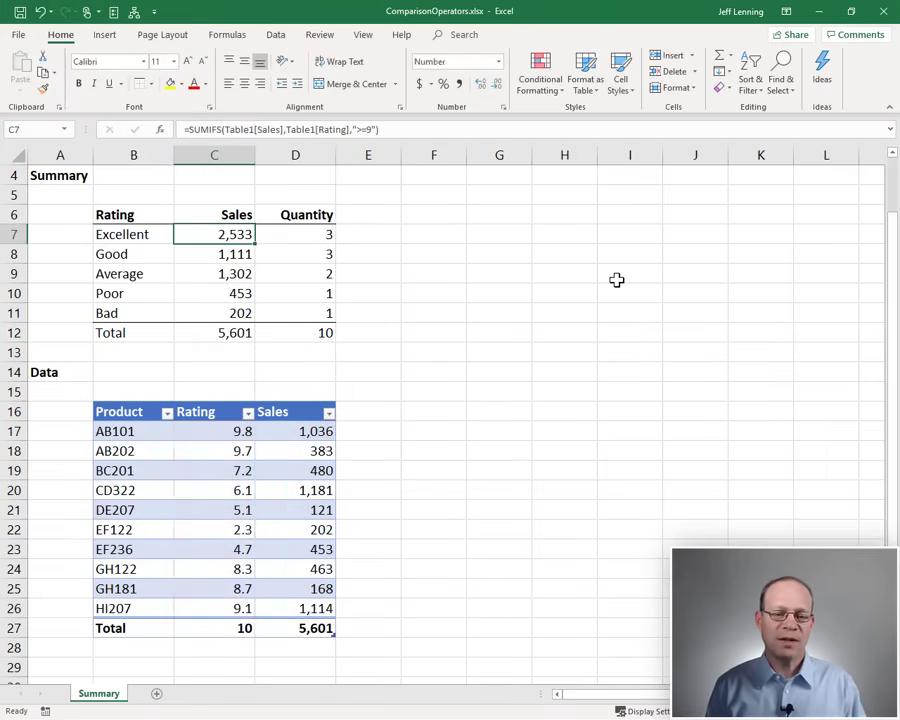
key("Right")
key("F2")
key("Escape")
key("Left")
key("F2")
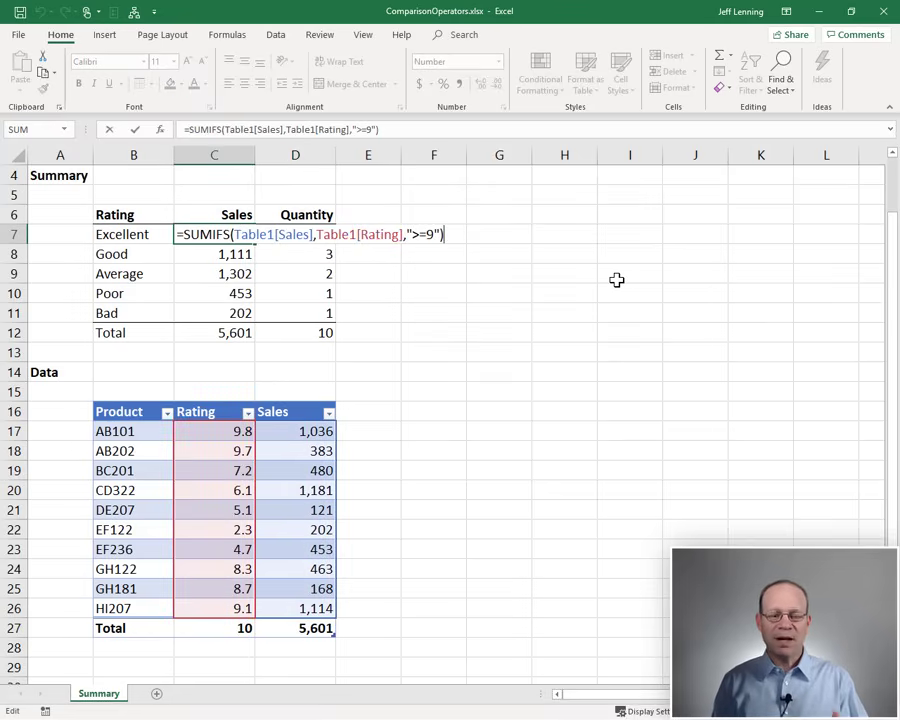